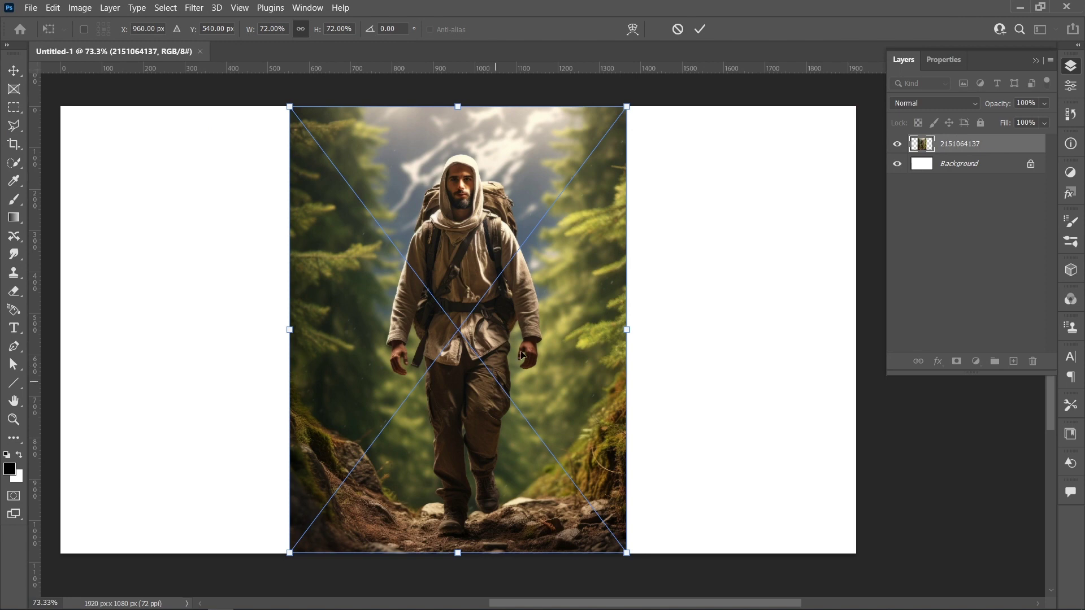
# Commit the placed photo and create a selection of the hiker using Select Subject.
pyautogui.click(700, 29)
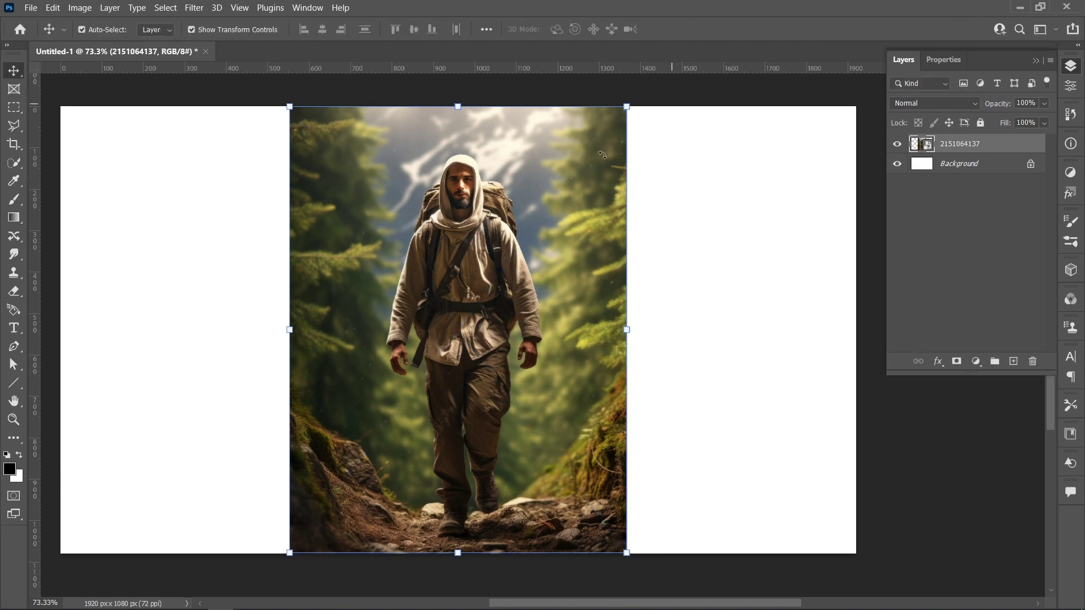
pyautogui.click(15, 162)
pyautogui.click(79, 170)
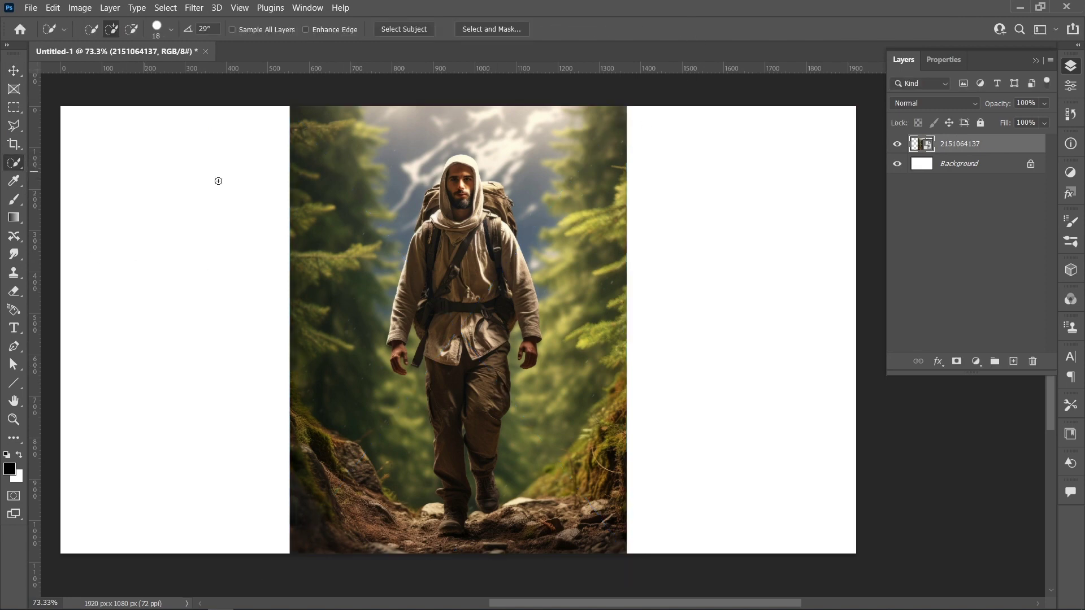
pyautogui.click(403, 30)
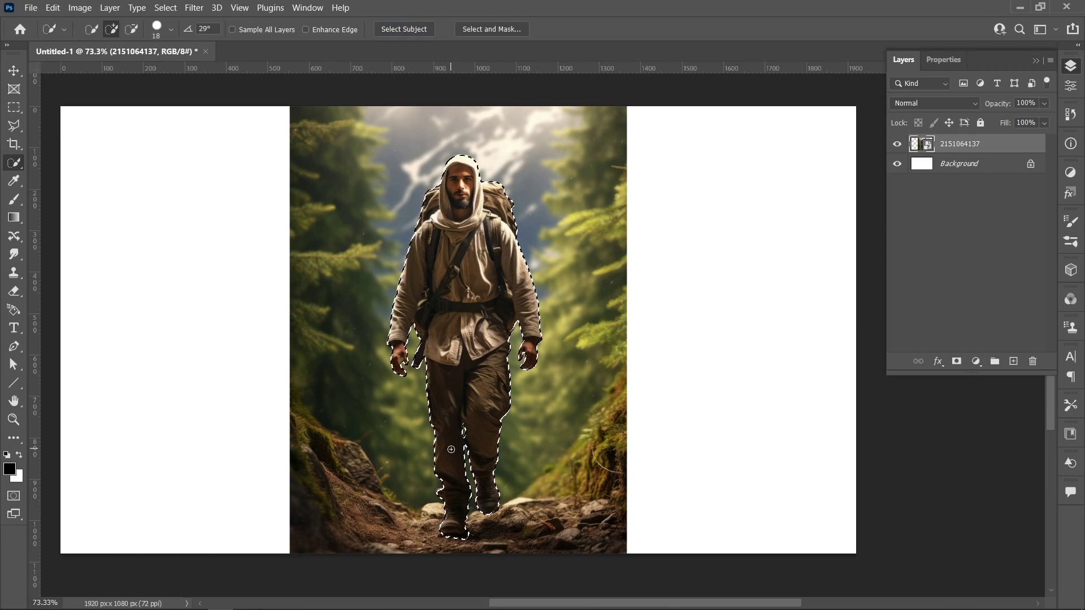
# Subtract the background gap between the thumb and fingers of the hand beside the hanging strap from the selection, using the Polygonal Lasso.
pyautogui.scroll(10, 399, 361)
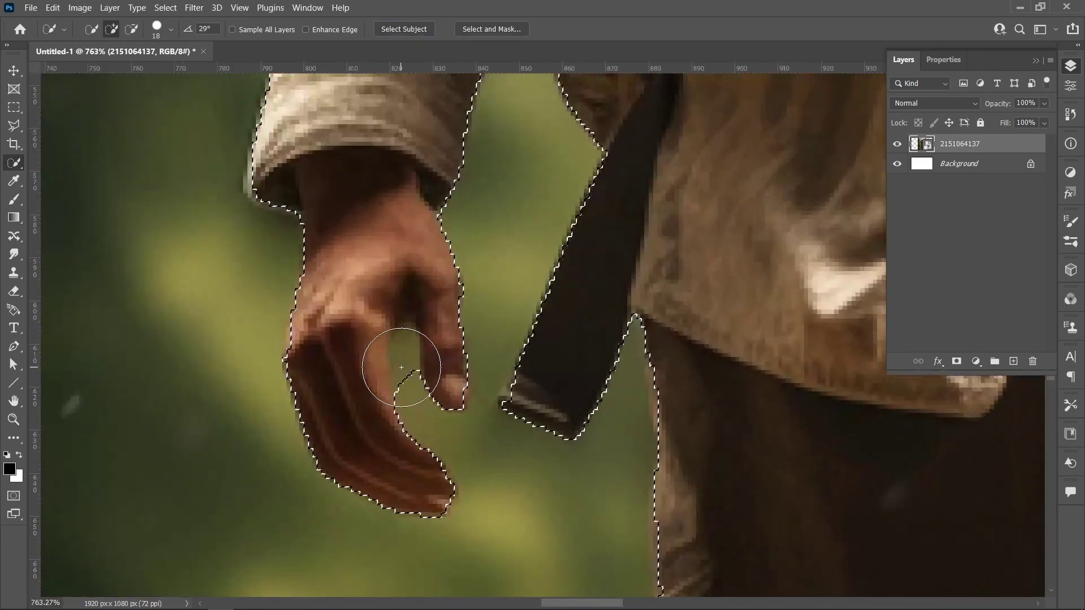
pyautogui.scroll(-2, 401, 368)
pyautogui.press('l')
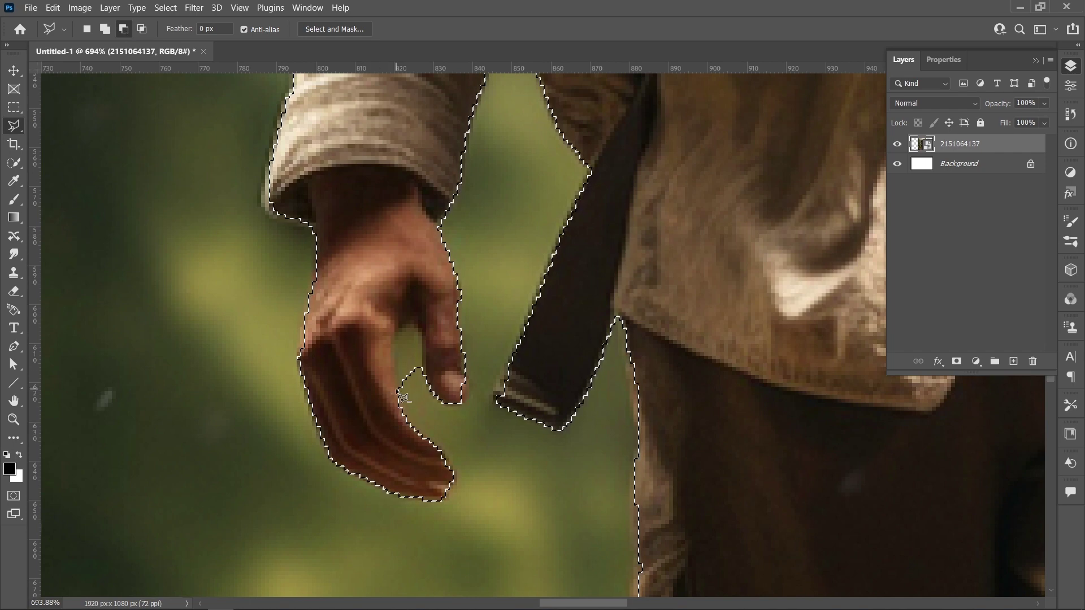
pyautogui.click(397, 386)
pyautogui.click(394, 337)
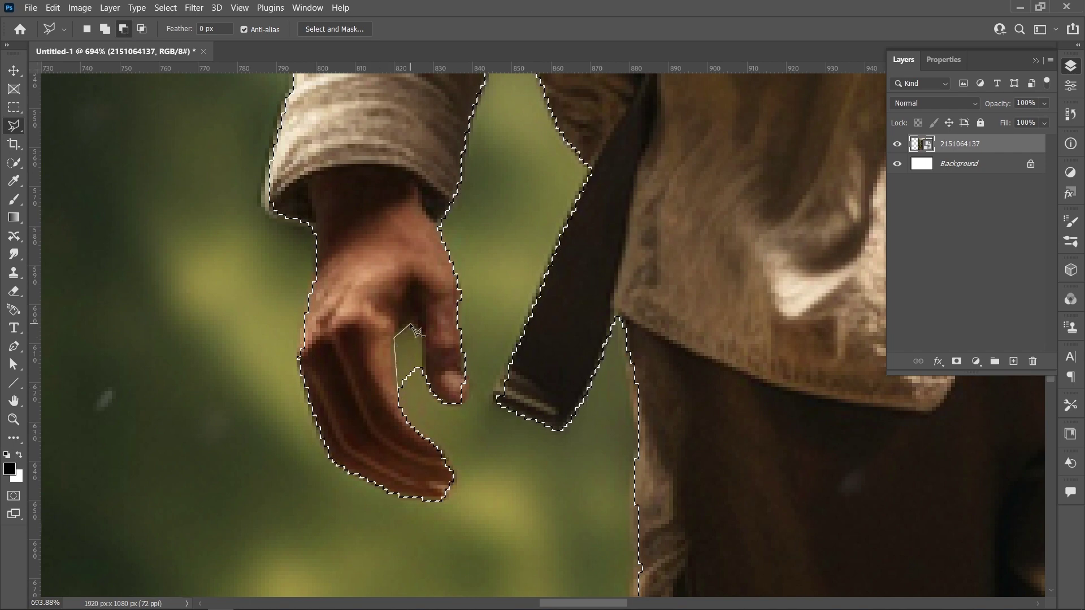
pyautogui.click(410, 324)
pyautogui.click(419, 333)
pyautogui.doubleClick(433, 397)
# Subtract the dark ground area beneath and beside the hiker's front boot from the selection with the Polygonal Lasso.
pyautogui.scroll(-10, 418, 399)
pyautogui.scroll(-5, 406, 398)
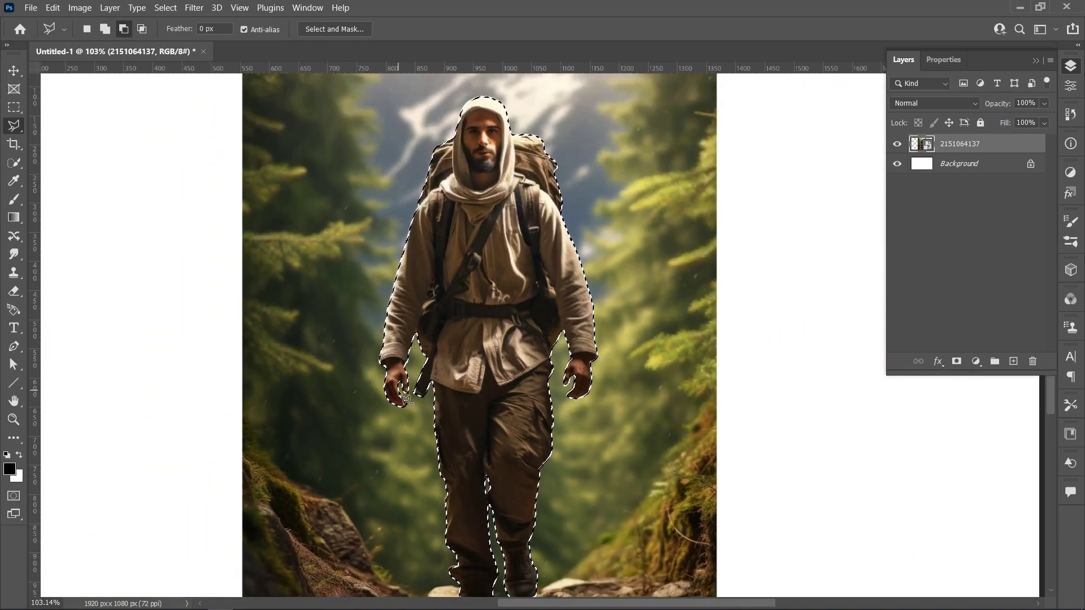
pyautogui.scroll(8, 474, 430)
pyautogui.scroll(6, 473, 430)
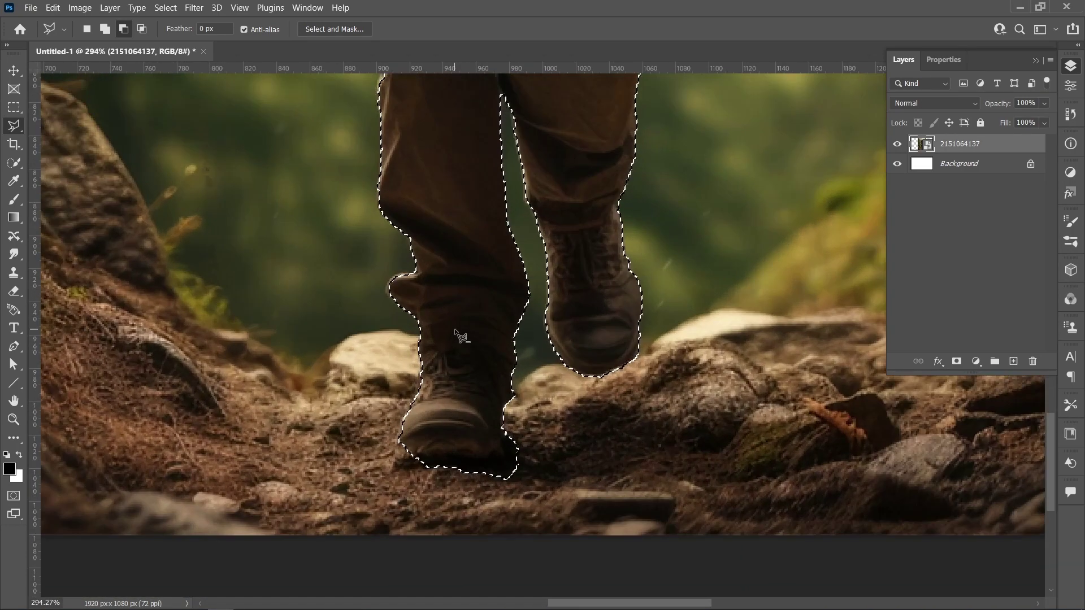
pyautogui.click(370, 459)
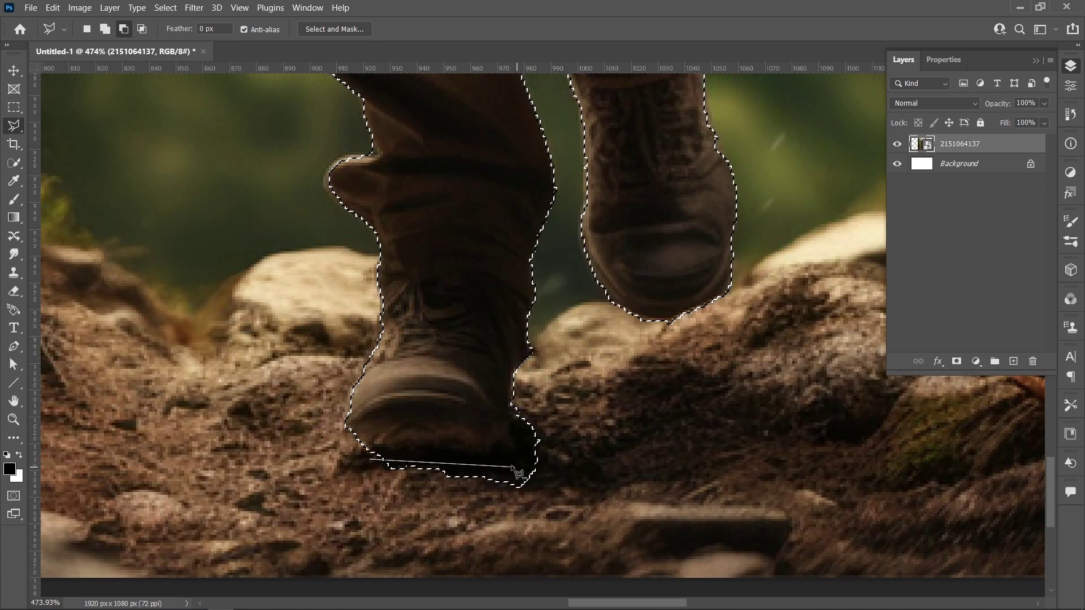
pyautogui.click(492, 459)
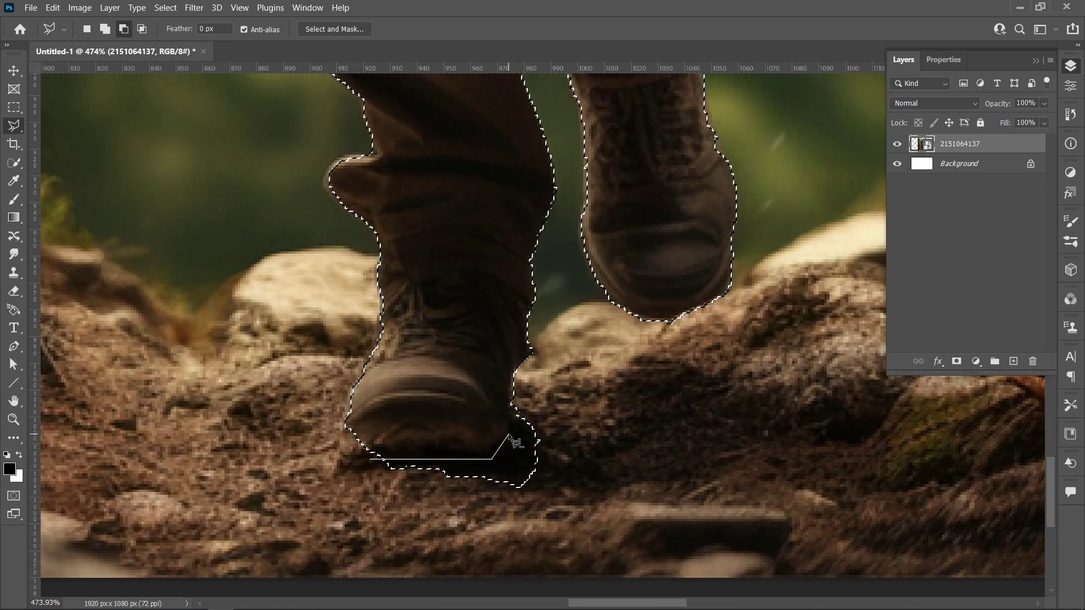
pyautogui.click(513, 403)
pyautogui.click(583, 438)
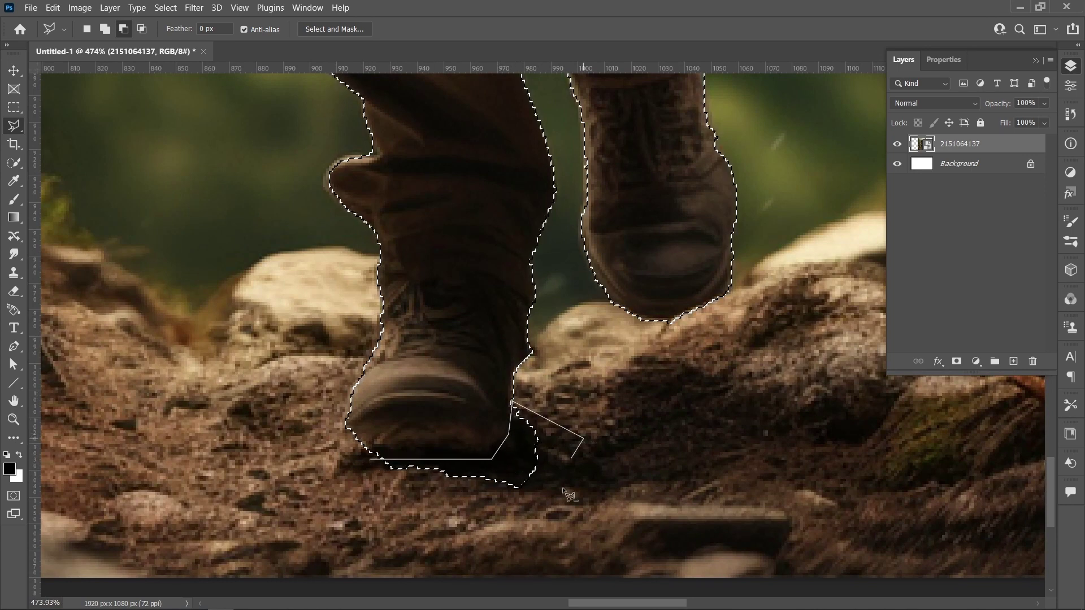
pyautogui.click(545, 524)
pyautogui.click(410, 523)
pyautogui.click(380, 467)
# Duplicate the photo layer and add a layer mask to the copy from the hiker selection.
pyautogui.scroll(-10, 380, 467)
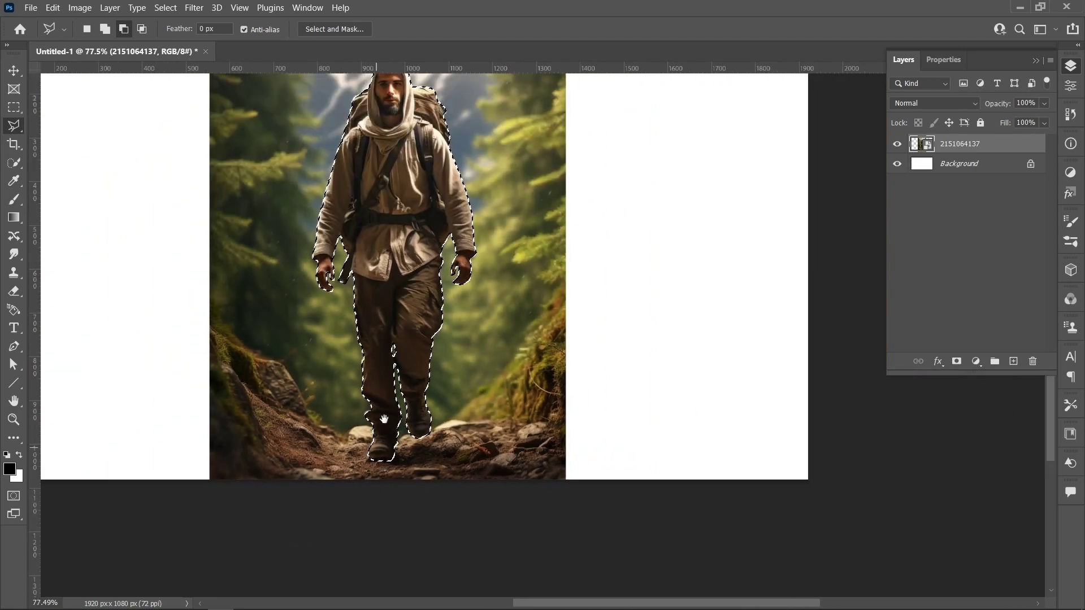
pyautogui.moveTo(384, 418); pyautogui.dragTo(460, 447)
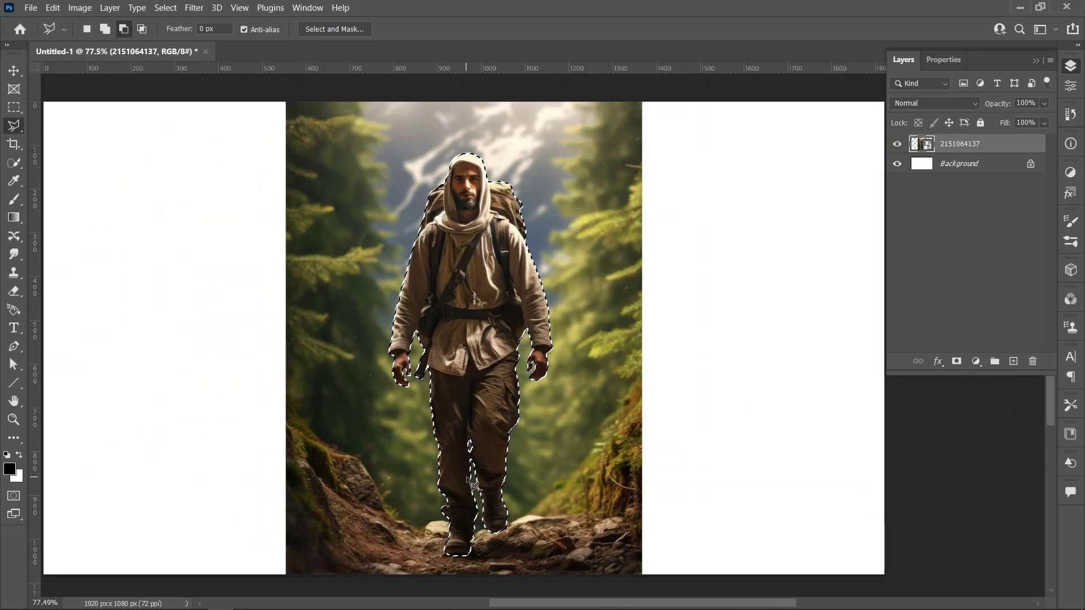
pyautogui.click(11, 75)
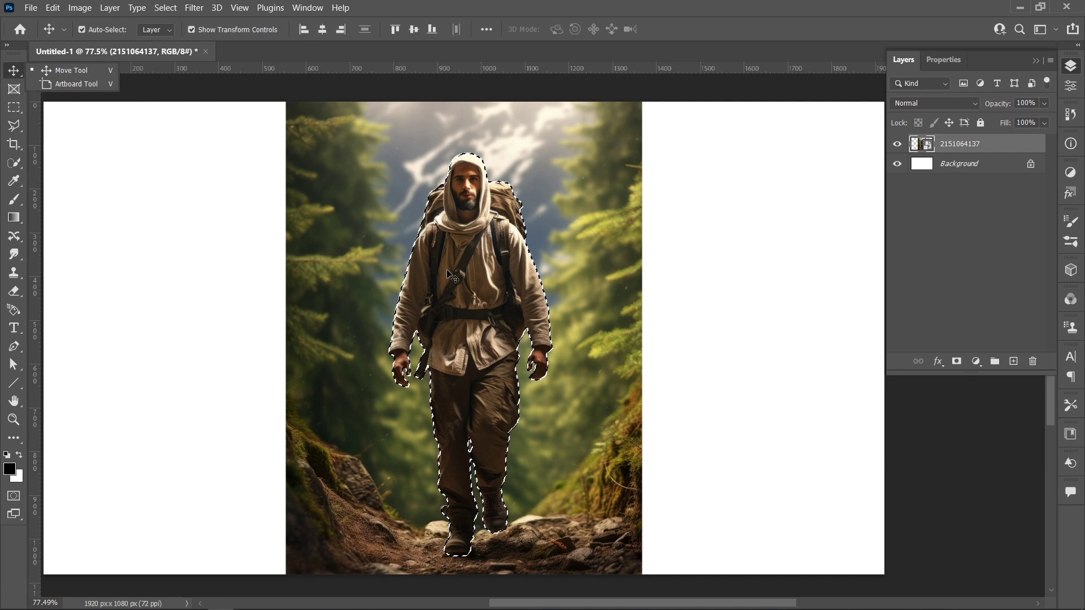
pyautogui.moveTo(998, 146); pyautogui.dragTo(1013, 361)
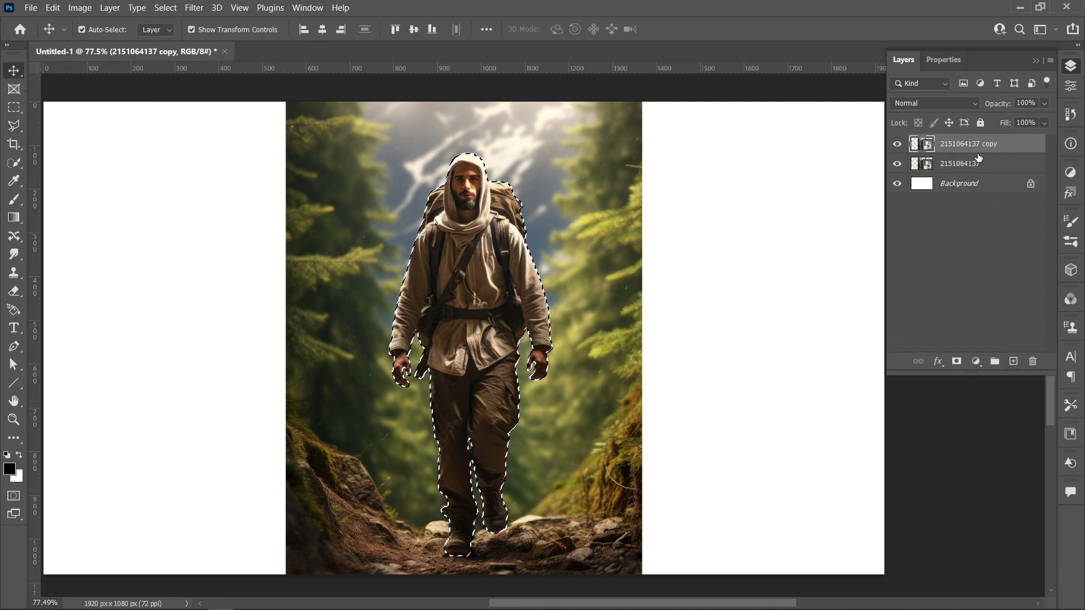
pyautogui.click(963, 362)
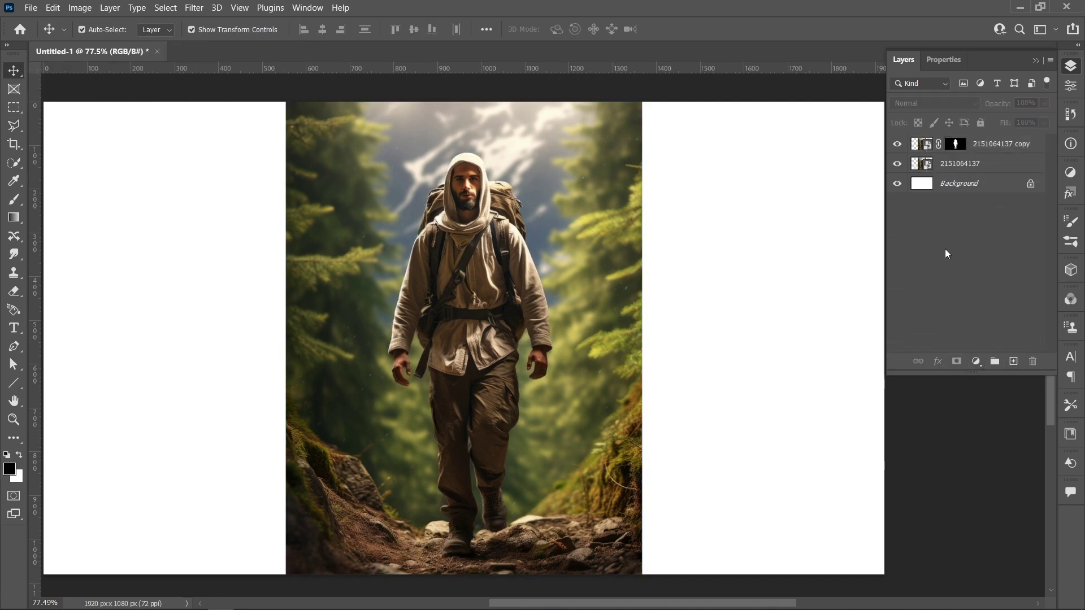
# Choose the Vertical Type tool and set its font to Georgia with the Bold style.
pyautogui.click(13, 328)
pyautogui.click(66, 342)
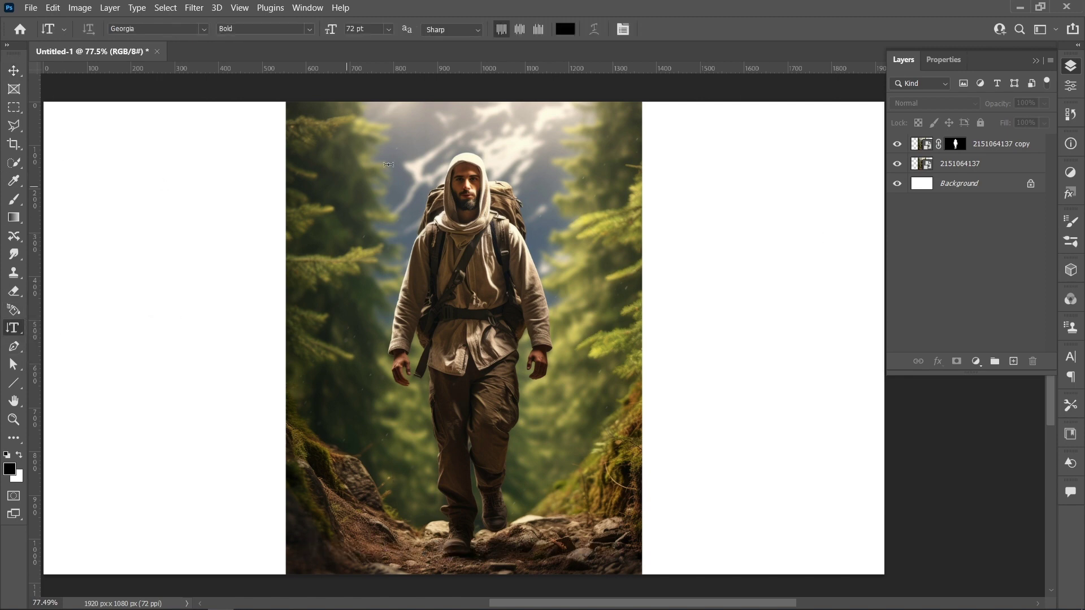
pyautogui.click(204, 29)
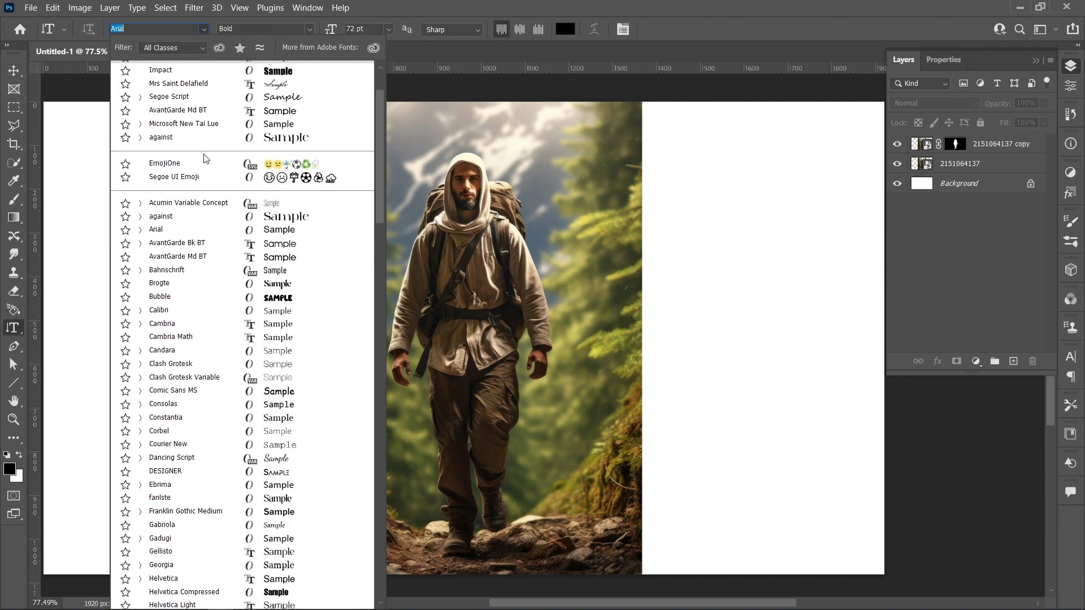
pyautogui.scroll(-10, 205, 164)
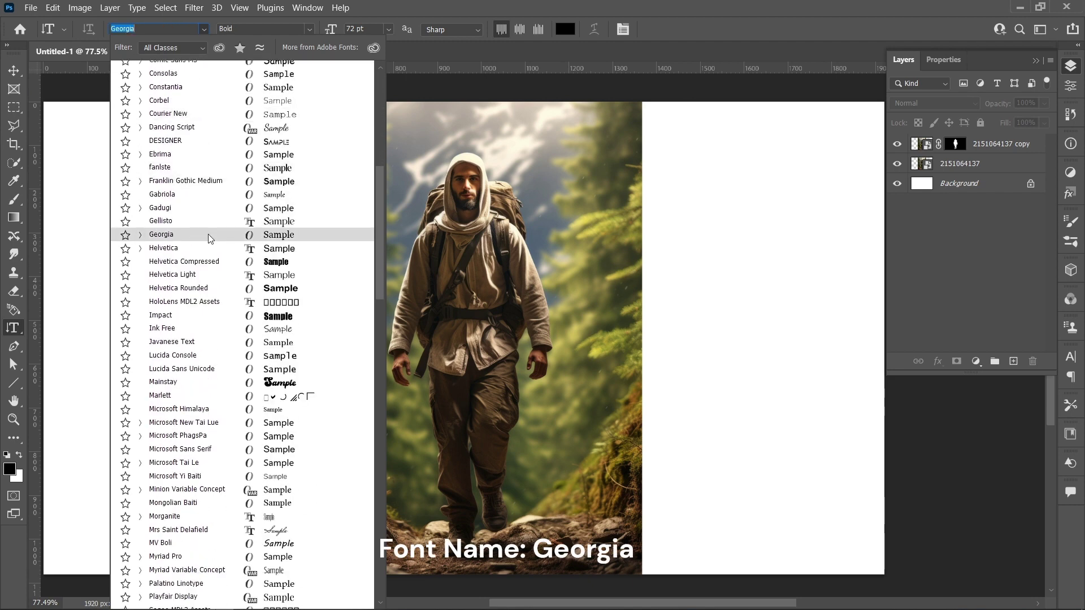
pyautogui.click(209, 236)
pyautogui.click(308, 29)
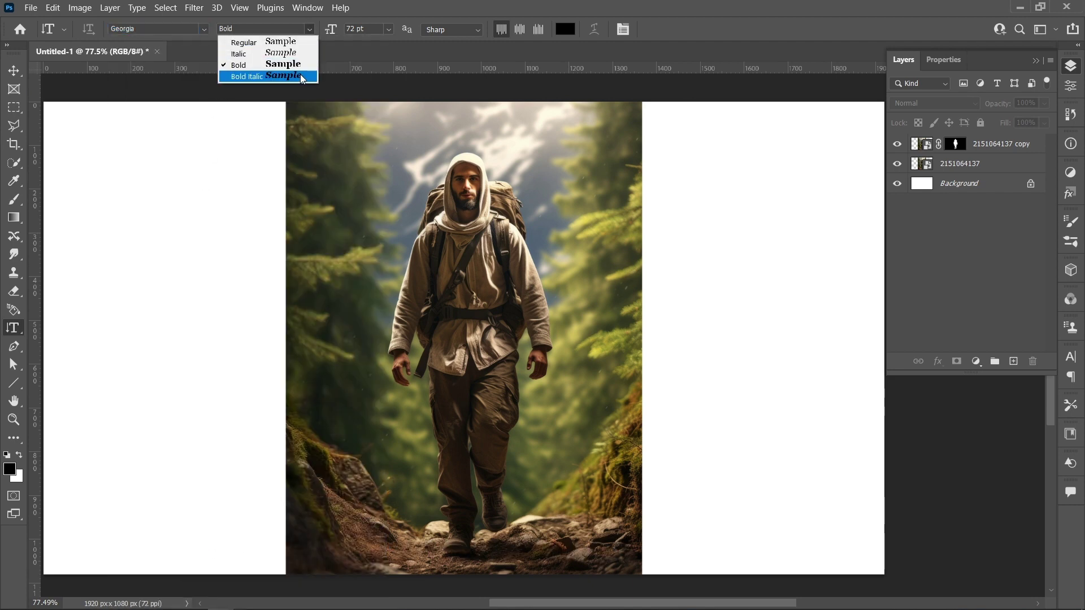
pyautogui.click(367, 99)
# Add the vertical text TOURIST beside the hiker's head, running down over his arm, and commit it.
pyautogui.click(417, 170)
pyautogui.press('BackSpace')
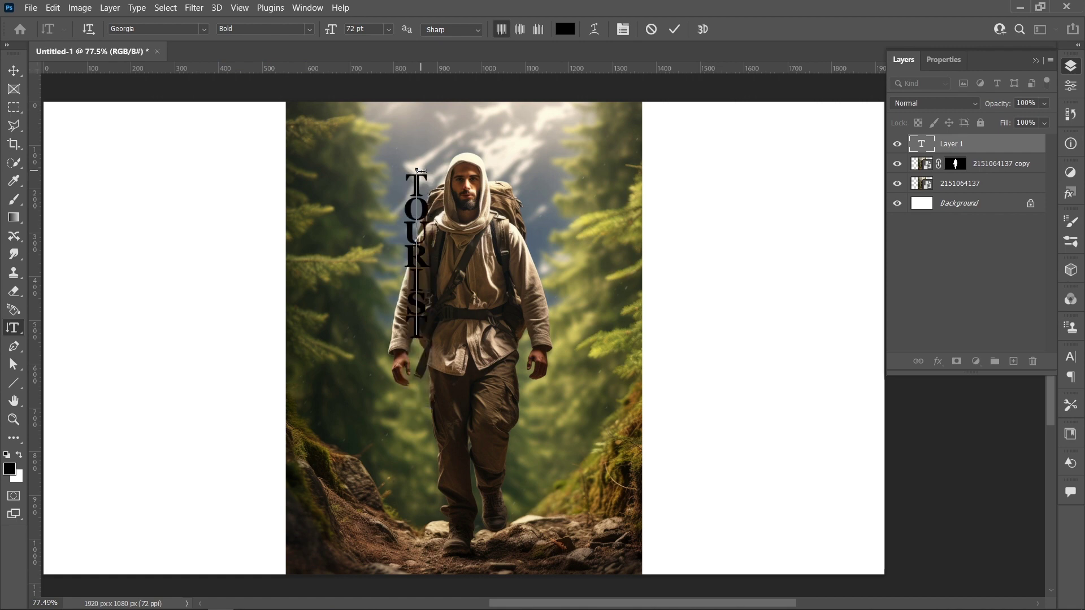
pyautogui.click(675, 30)
# Set the TOURIST text's tracking to -250 and scale it to about 244% to span the hiker from head to boots.
pyautogui.click(14, 71)
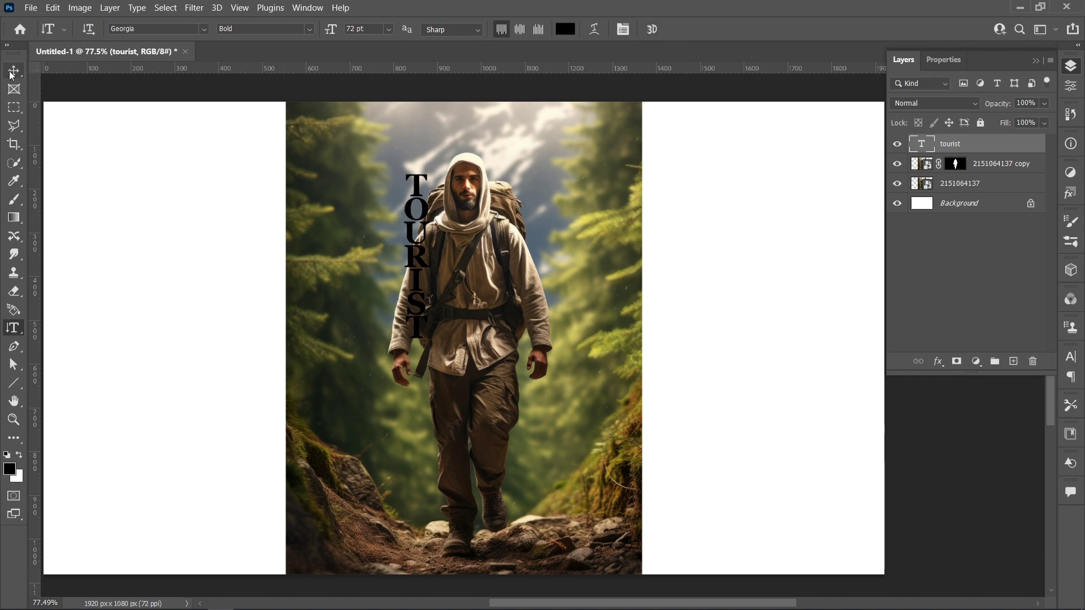
pyautogui.click(1070, 85)
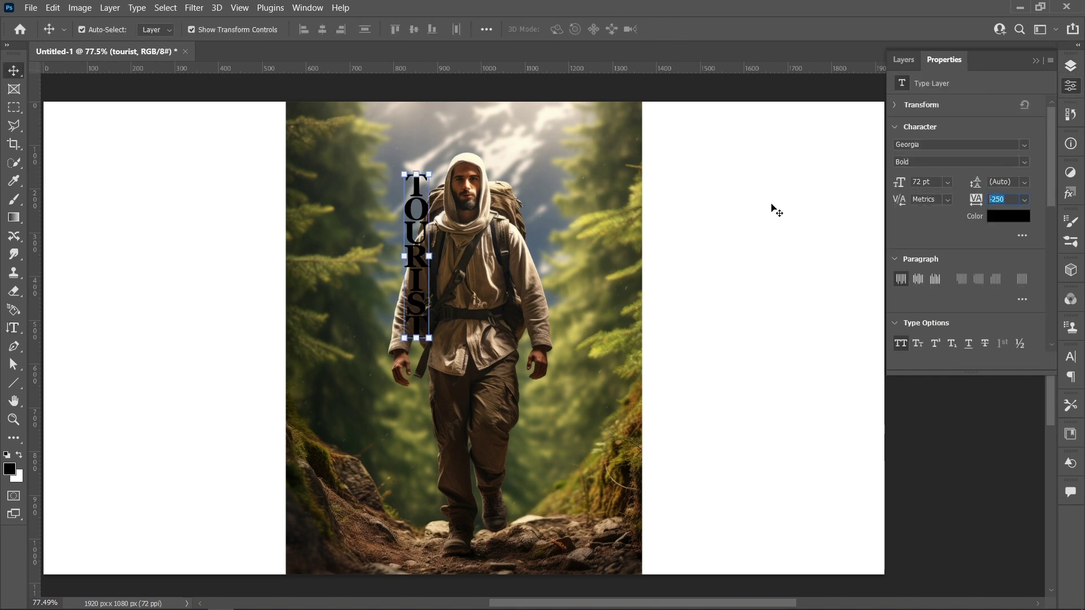
pyautogui.moveTo(431, 339); pyautogui.dragTo(496, 551)
pyautogui.moveTo(401, 170); pyautogui.dragTo(392, 146)
pyautogui.click(1072, 65)
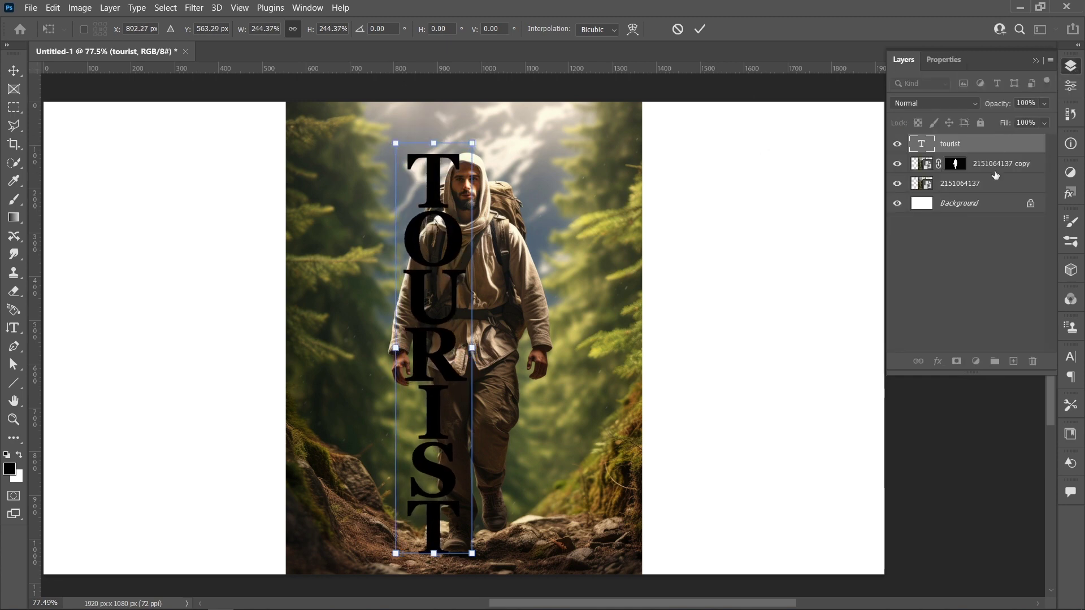
pyautogui.click(898, 184)
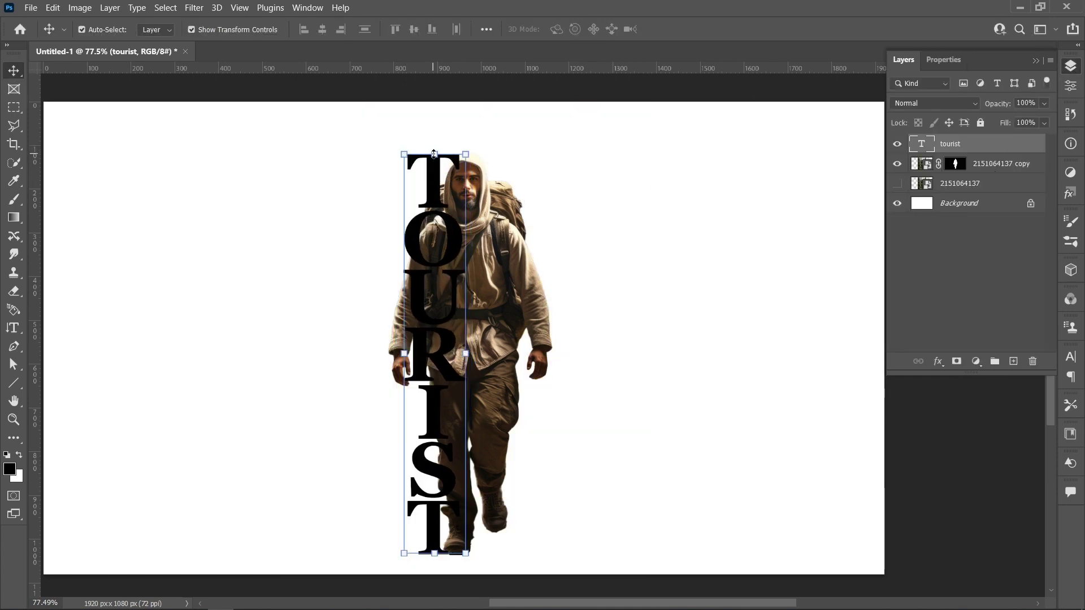
pyautogui.scroll(3, 443, 157)
pyautogui.moveTo(420, 153); pyautogui.dragTo(433, 152)
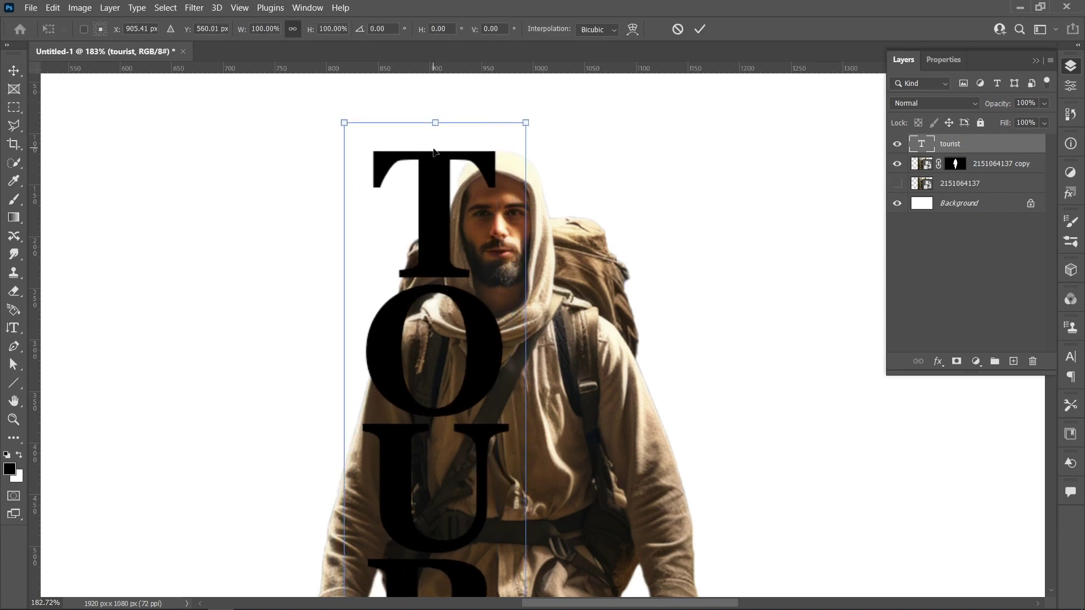
pyautogui.scroll(-3, 433, 152)
pyautogui.scroll(1, 391, 514)
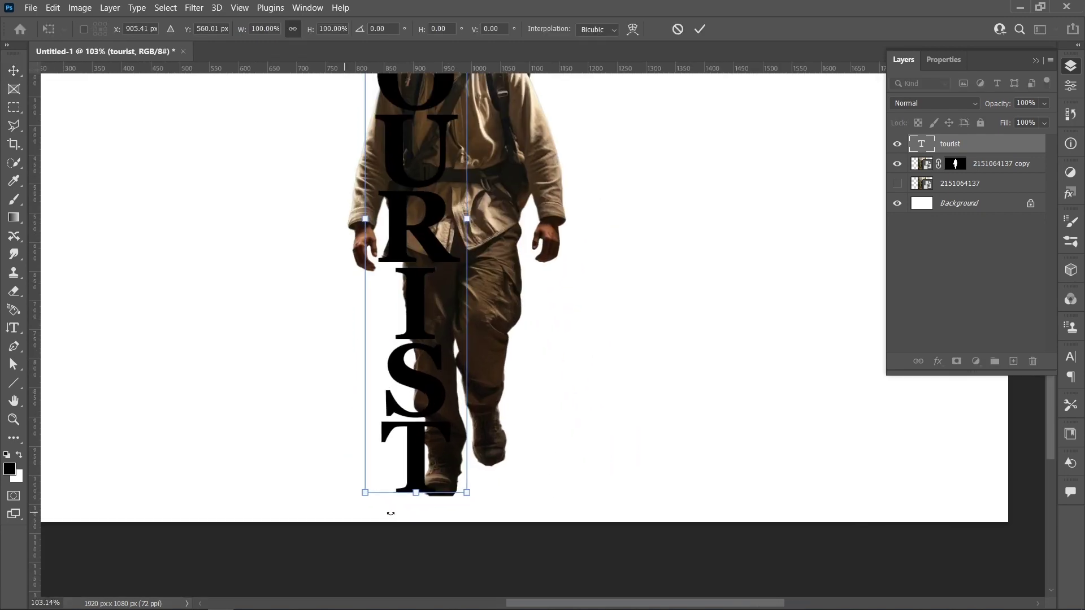
pyautogui.moveTo(364, 492); pyautogui.dragTo(367, 501)
pyautogui.scroll(2, 359, 494)
pyautogui.scroll(-4, 367, 501)
pyautogui.scroll(1, 387, 343)
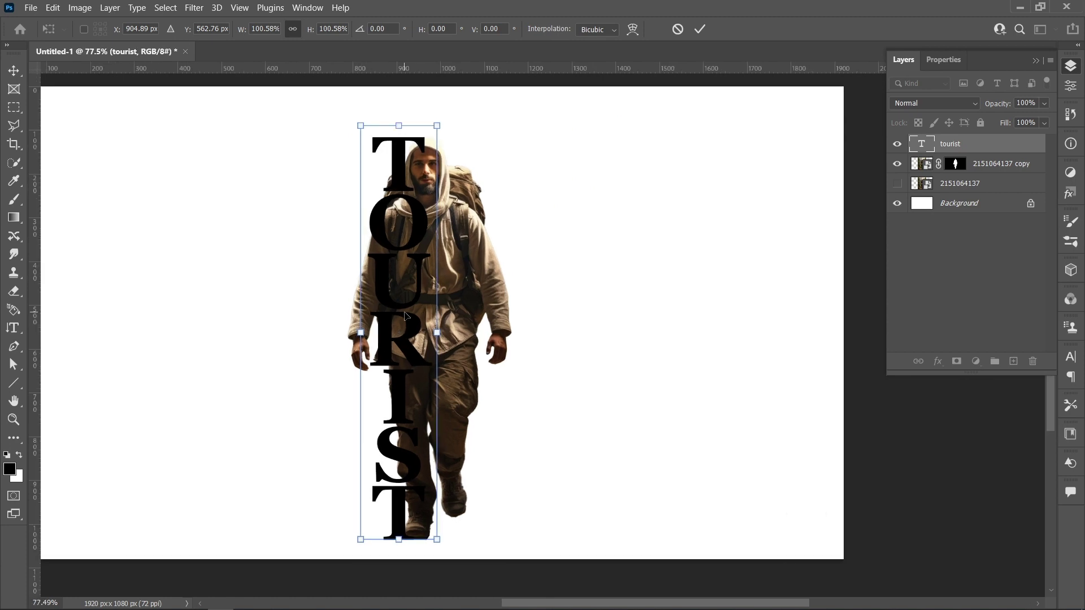
pyautogui.moveTo(434, 316); pyautogui.dragTo(474, 318)
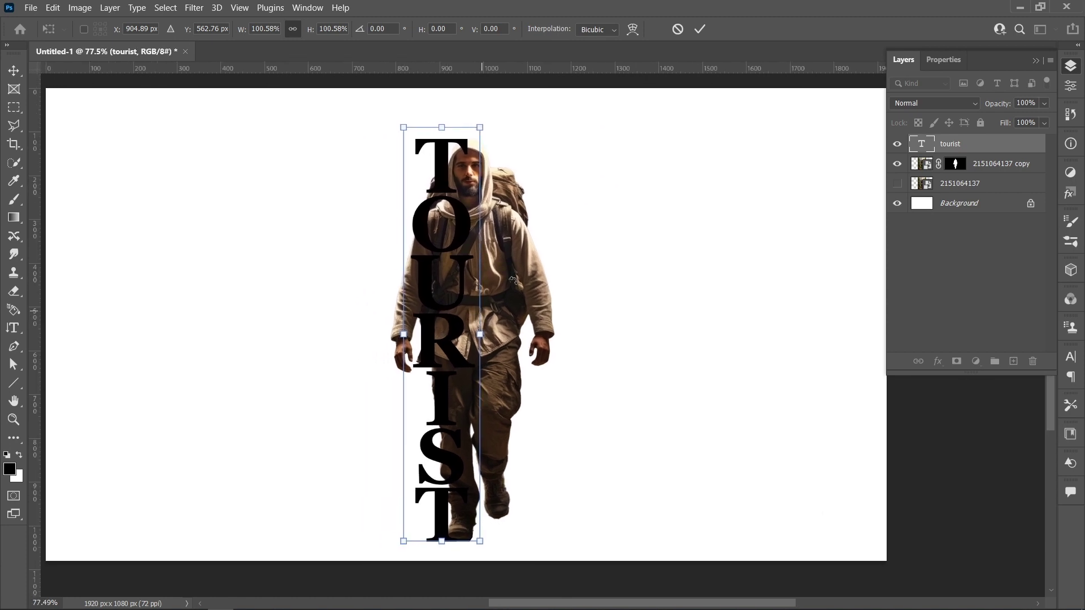
pyautogui.click(706, 28)
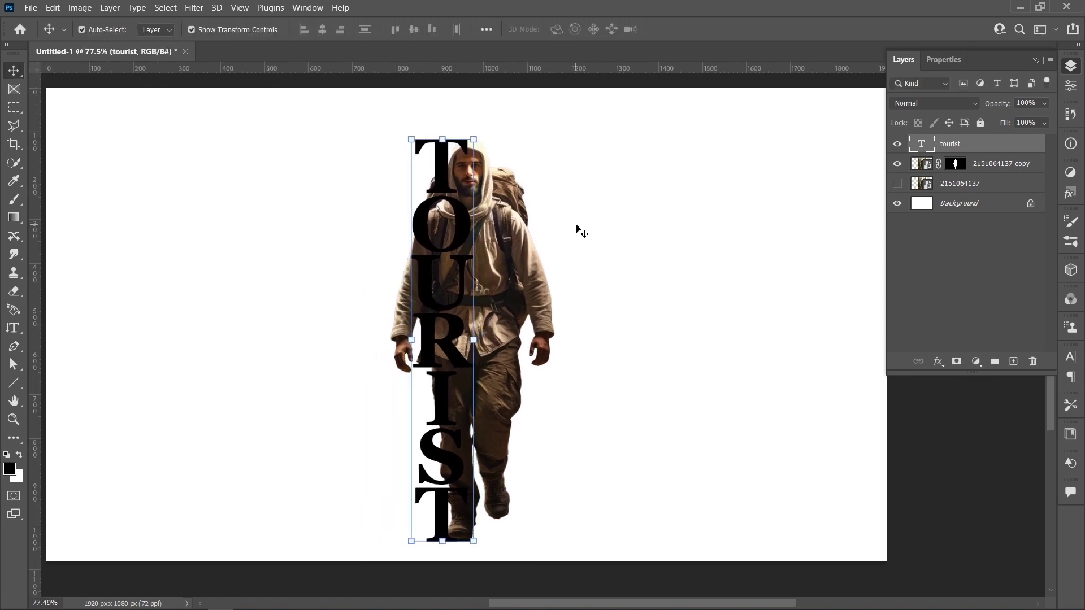
# Move the tourist text layer directly above the Background layer and show the original photo layer again.
pyautogui.click(463, 229)
pyautogui.moveTo(979, 146); pyautogui.dragTo(981, 193)
pyautogui.click(897, 164)
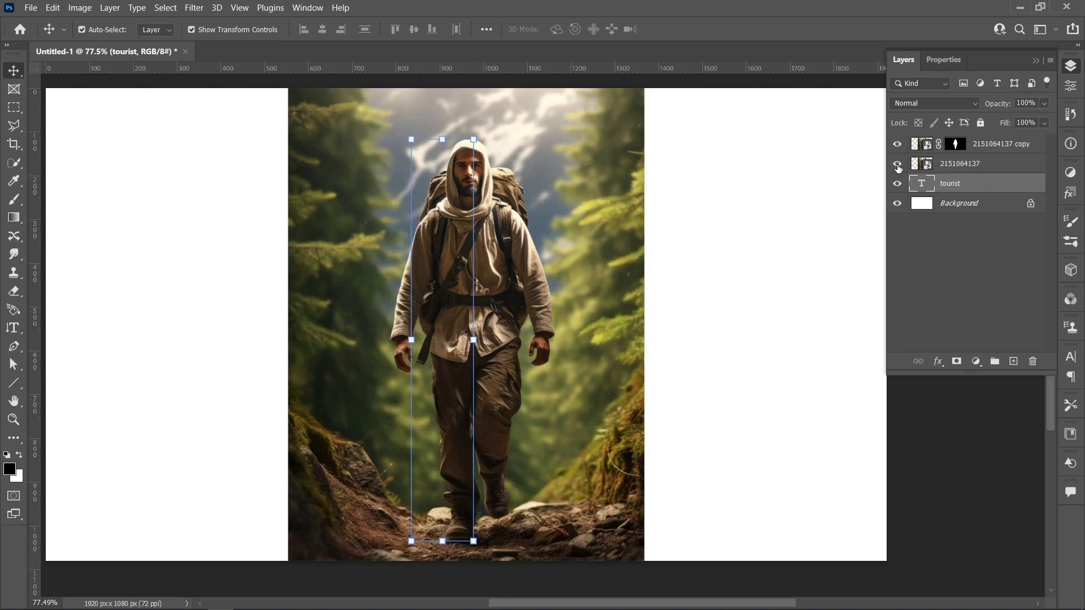
# Select the pixels of the tourist text layer and expand the selection by 6 pixels.
pyautogui.rightClick(925, 185)
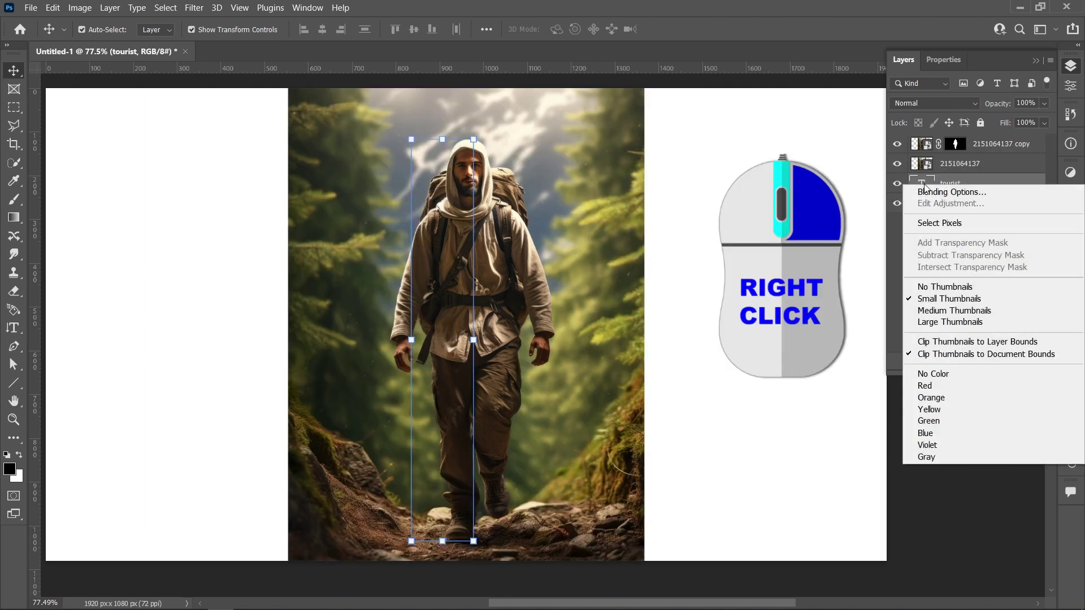
pyautogui.click(937, 223)
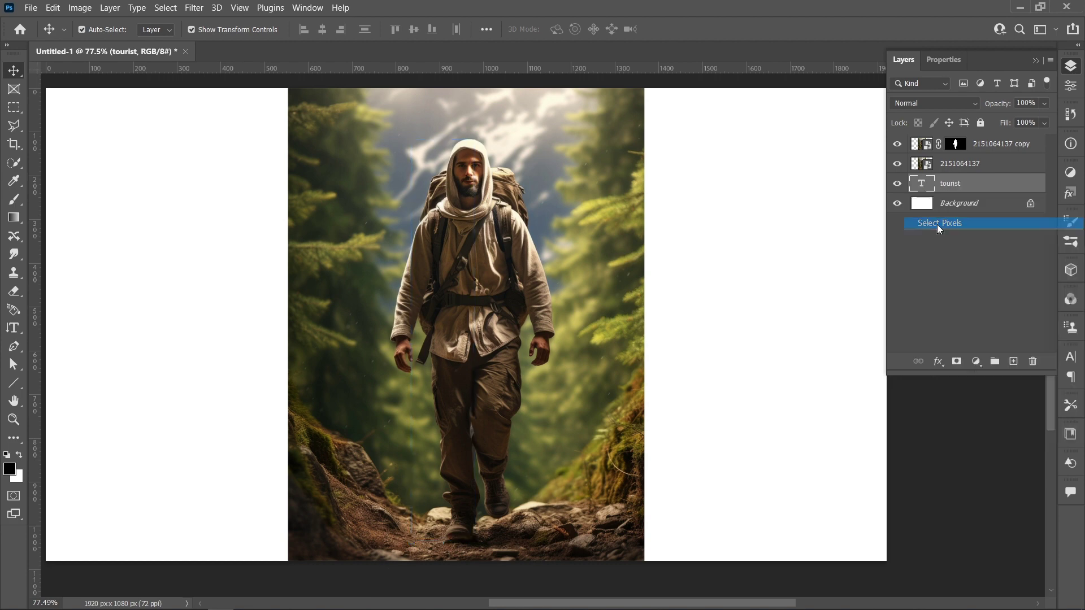
pyautogui.click(166, 7)
pyautogui.moveTo(215, 211)
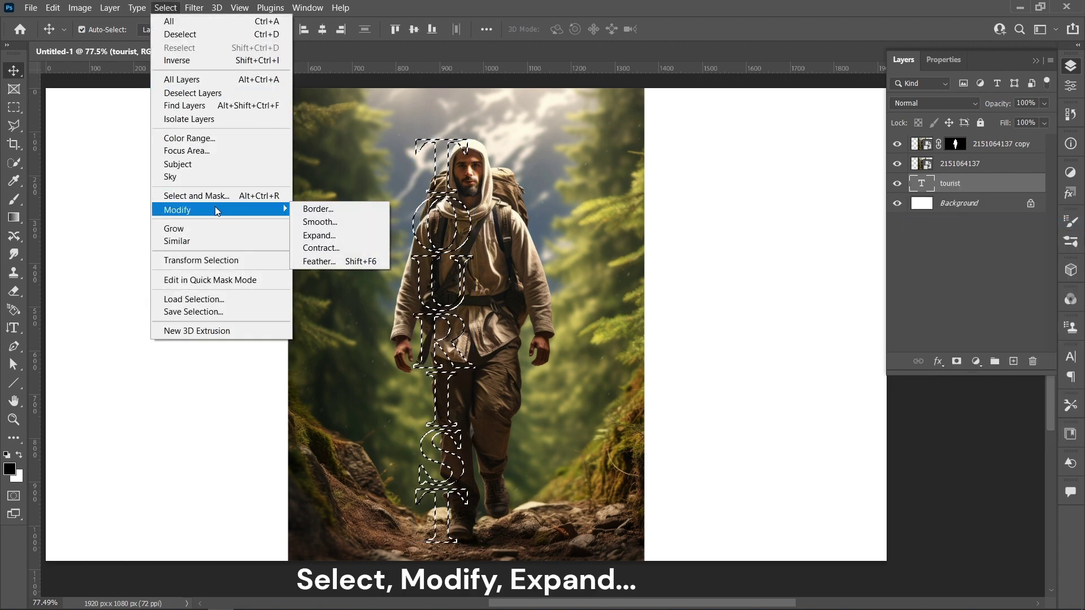
pyautogui.click(350, 236)
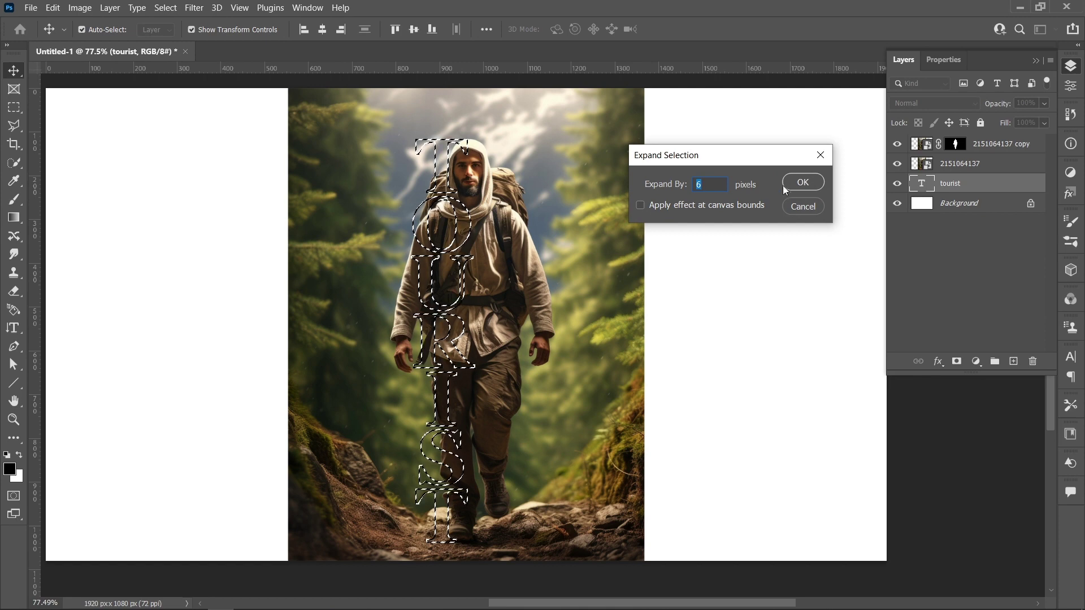
pyautogui.click(799, 182)
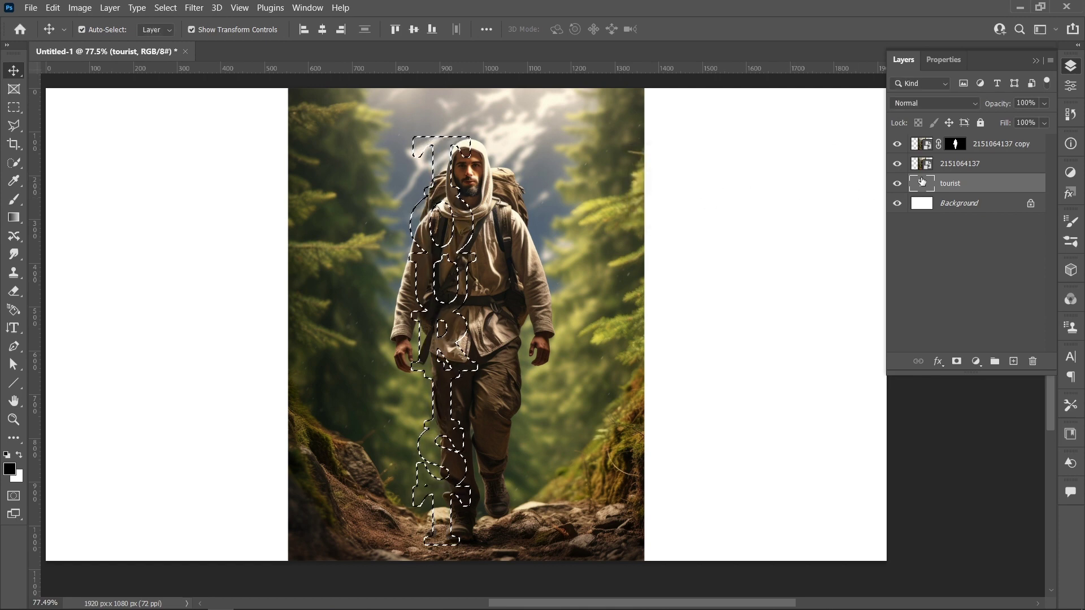
pyautogui.click(954, 144)
pyautogui.rightClick(972, 163)
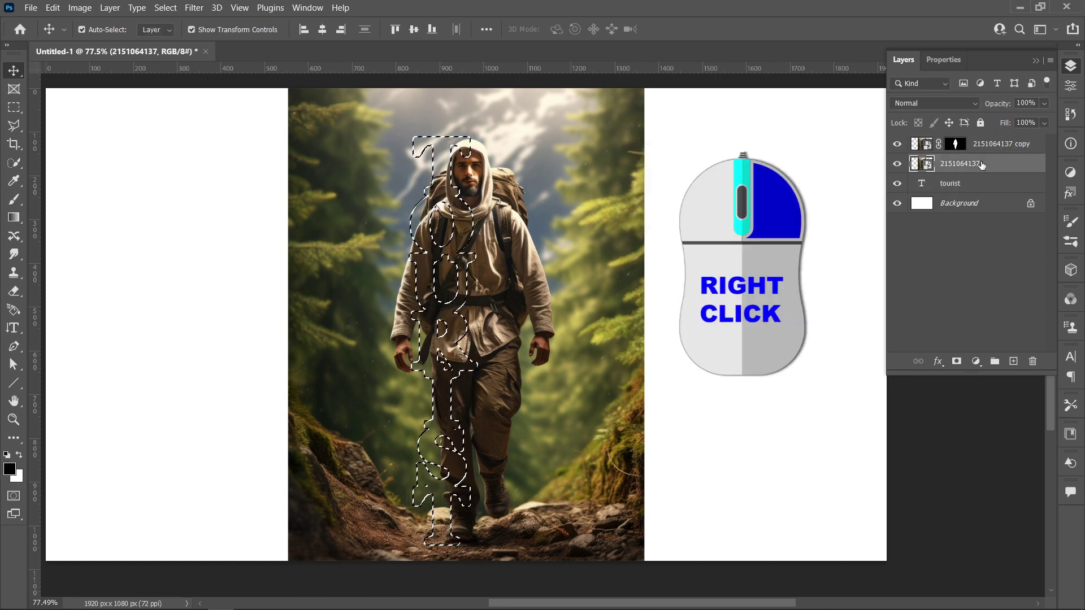
pyautogui.click(886, 356)
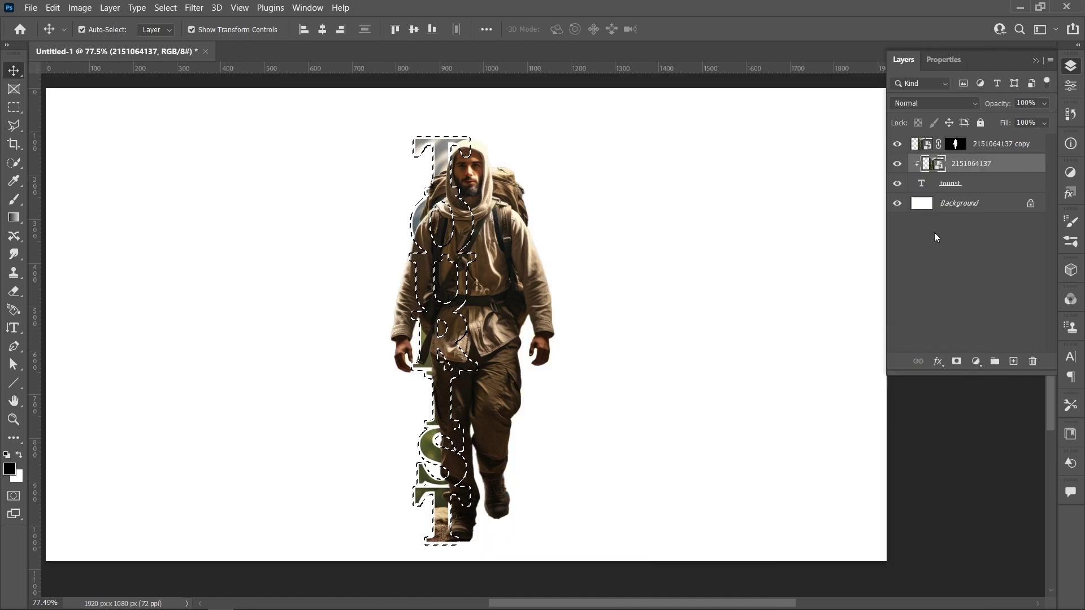
pyautogui.click(956, 144)
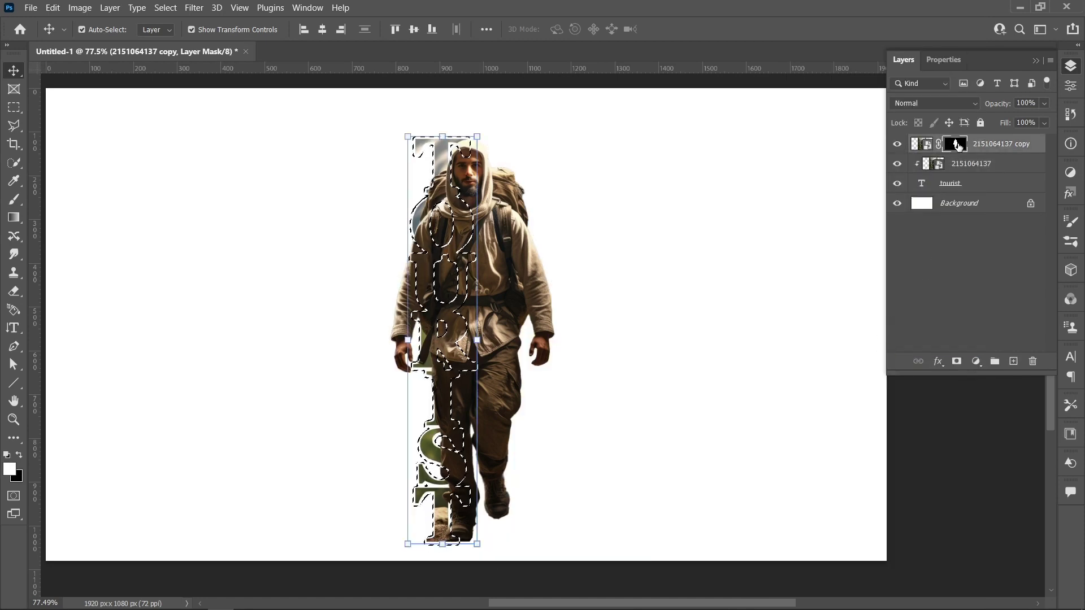
pyautogui.click(14, 199)
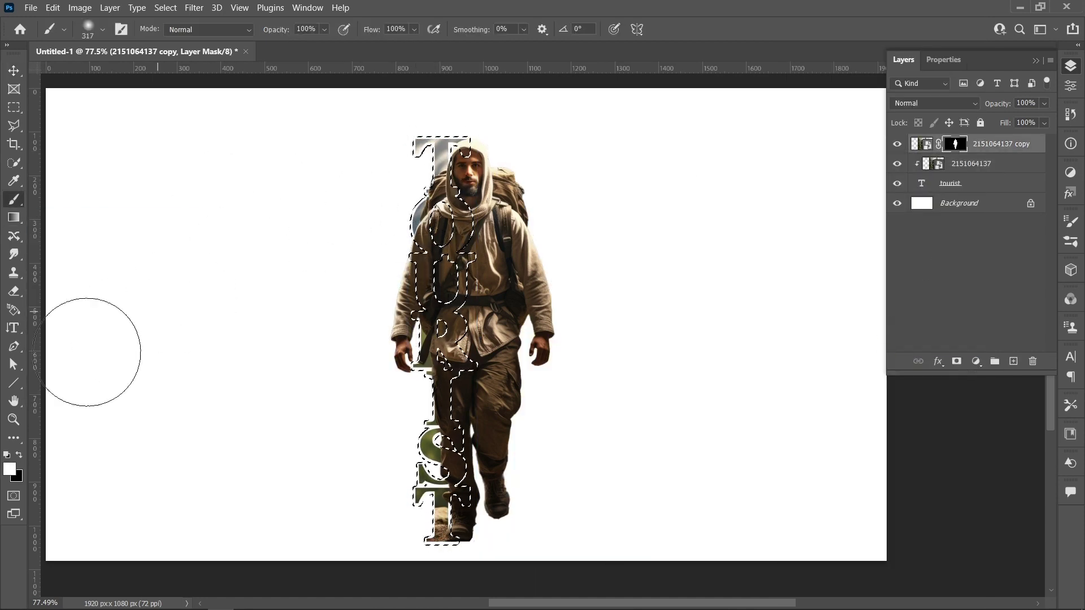
pyautogui.press('x')
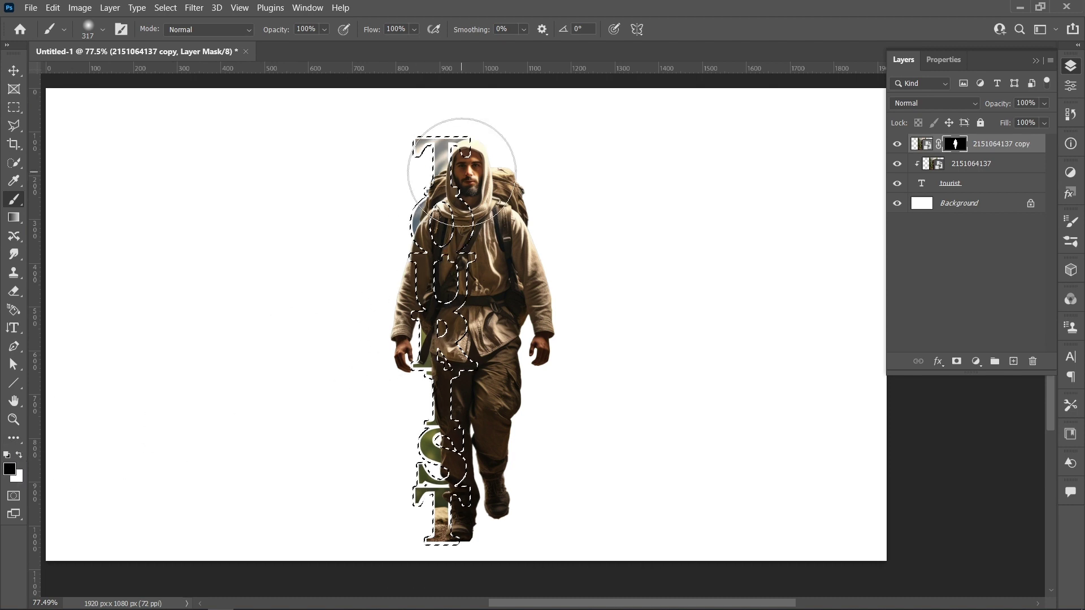
pyautogui.moveTo(462, 172)
pyautogui.mouseDown()
pyautogui.moveTo(439, 180)
pyautogui.moveTo(441, 218)
pyautogui.moveTo(444, 205)
pyautogui.mouseUp()
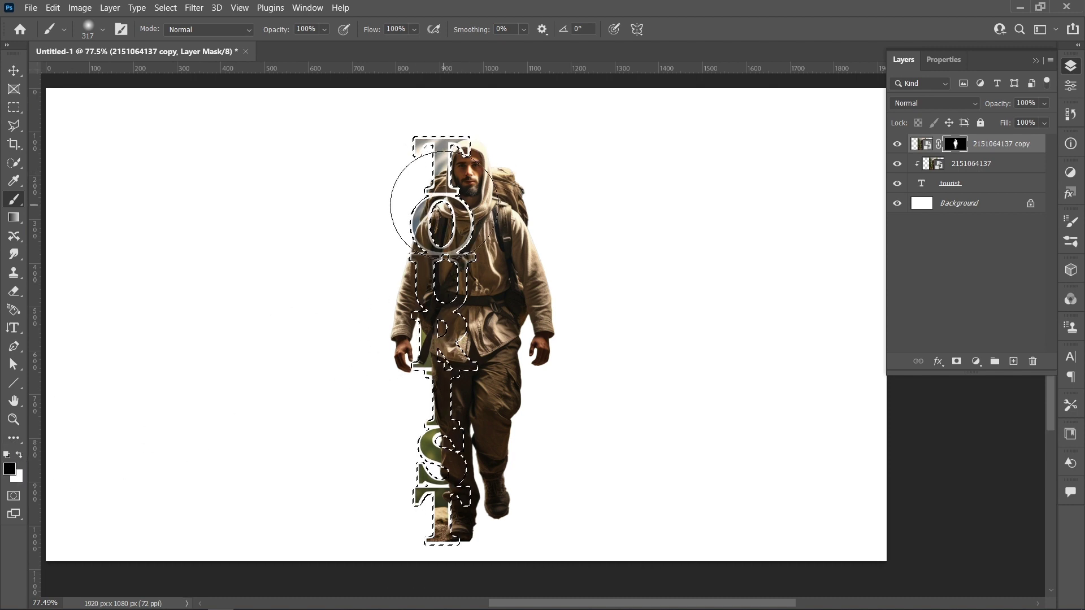
pyautogui.rightClick(447, 205)
pyautogui.click(370, 260)
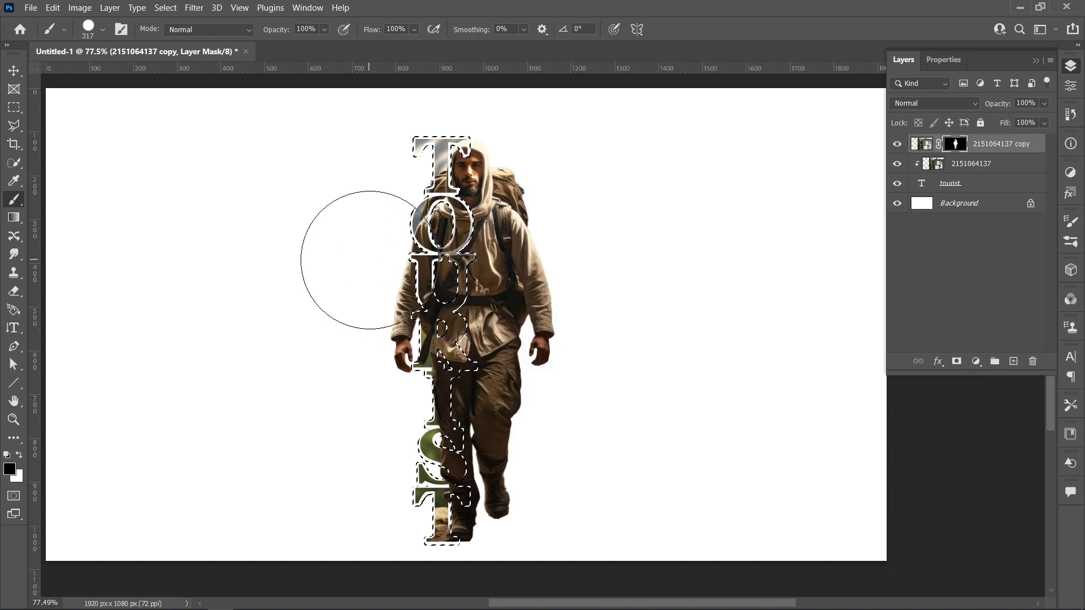
pyautogui.moveTo(432, 177)
pyautogui.mouseDown()
pyautogui.moveTo(450, 251)
pyautogui.moveTo(440, 344)
pyautogui.moveTo(449, 460)
pyautogui.moveTo(436, 501)
pyautogui.moveTo(416, 317)
pyautogui.moveTo(436, 257)
pyautogui.mouseUp()
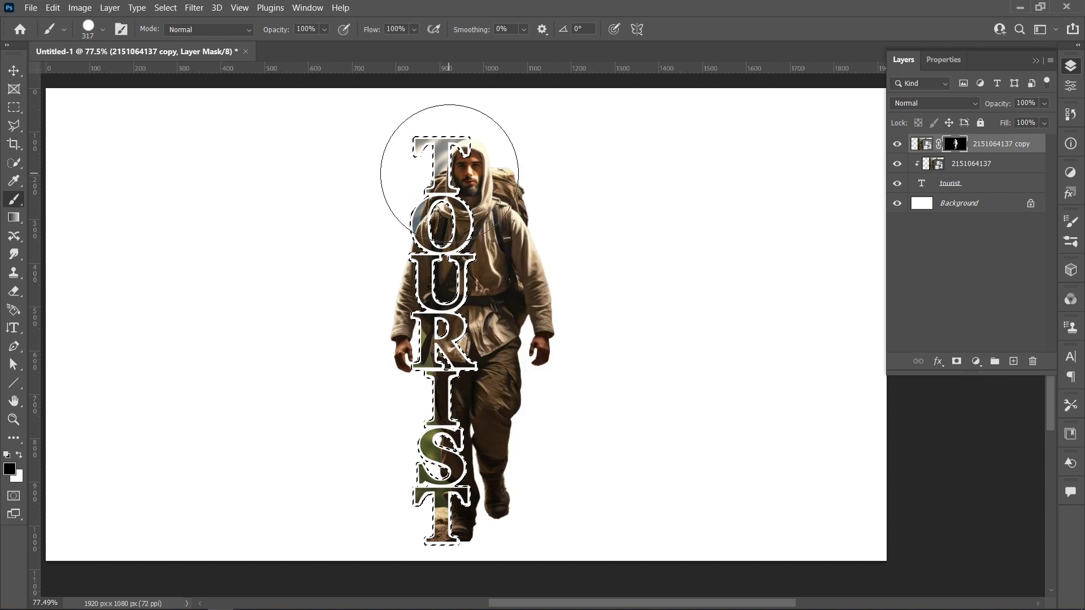
# Deselect the lettering and mask out the leftover hiker parts around the T and O with a 39 px brush.
pyautogui.click(165, 8)
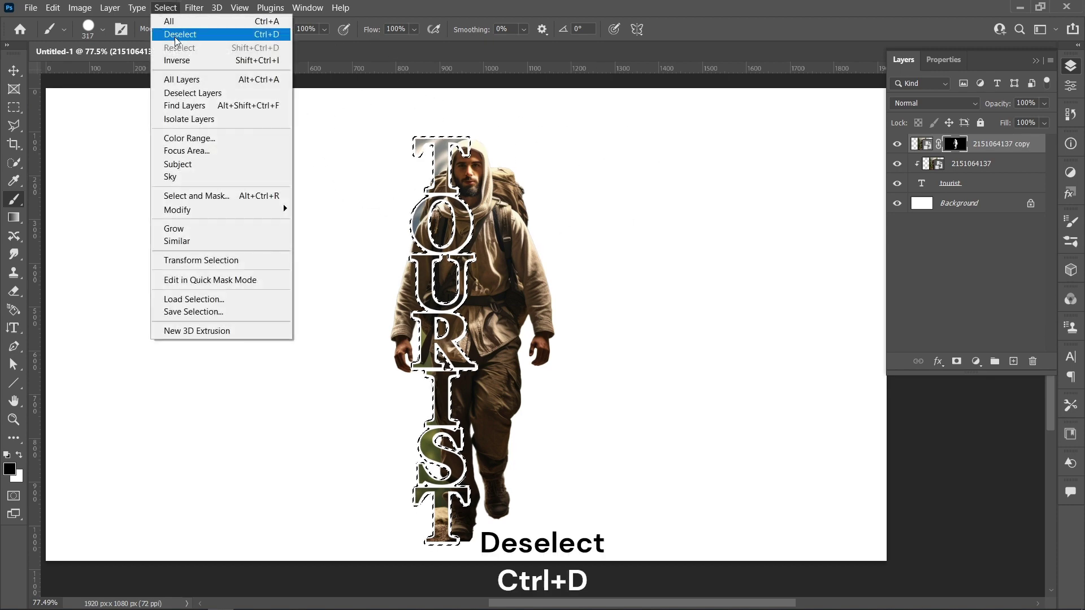
pyautogui.click(181, 32)
pyautogui.scroll(7, 427, 163)
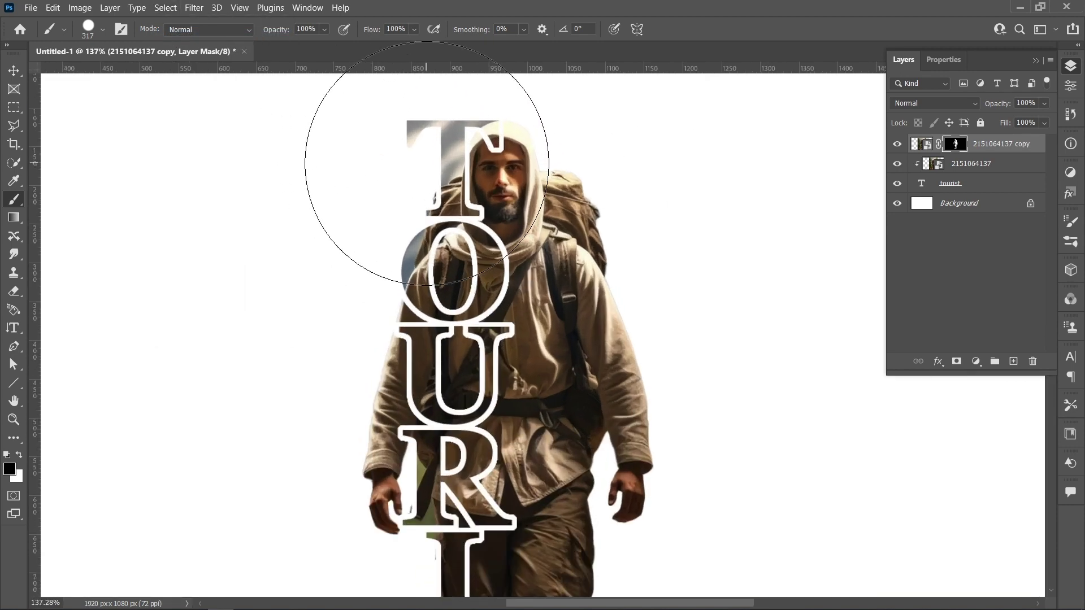
pyautogui.moveTo(511, 226); pyautogui.dragTo(507, 307)
pyautogui.rightClick(491, 296)
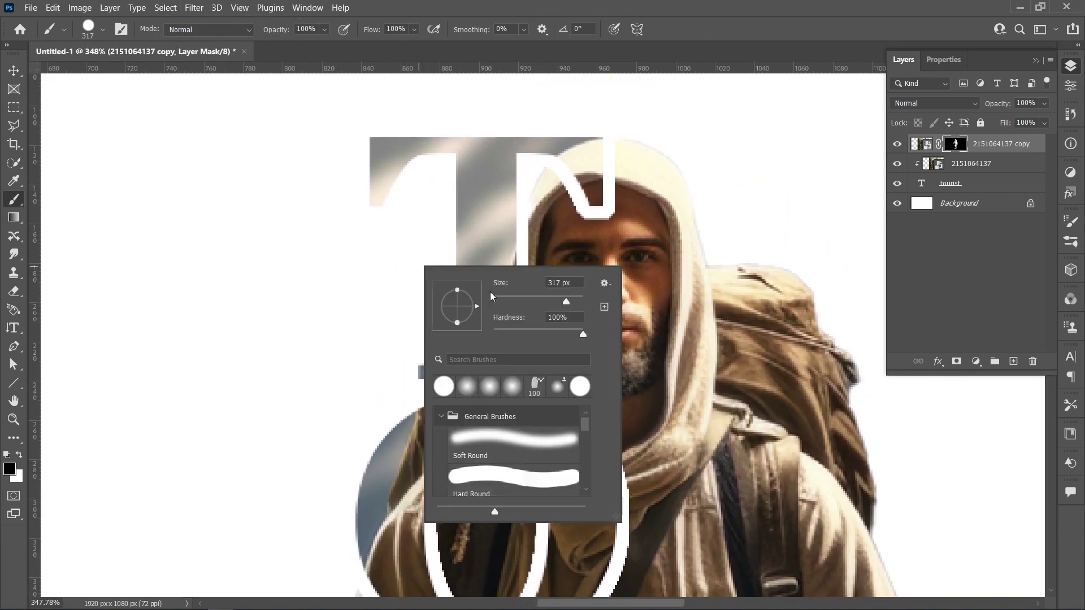
pyautogui.click(511, 298)
pyautogui.click(352, 294)
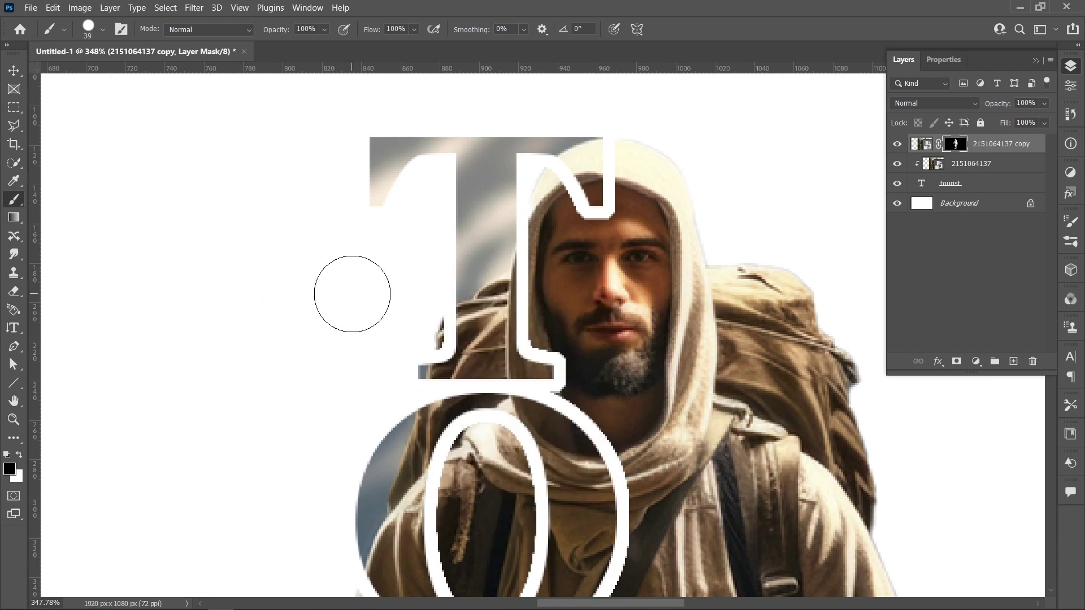
pyautogui.scroll(-3, 416, 323)
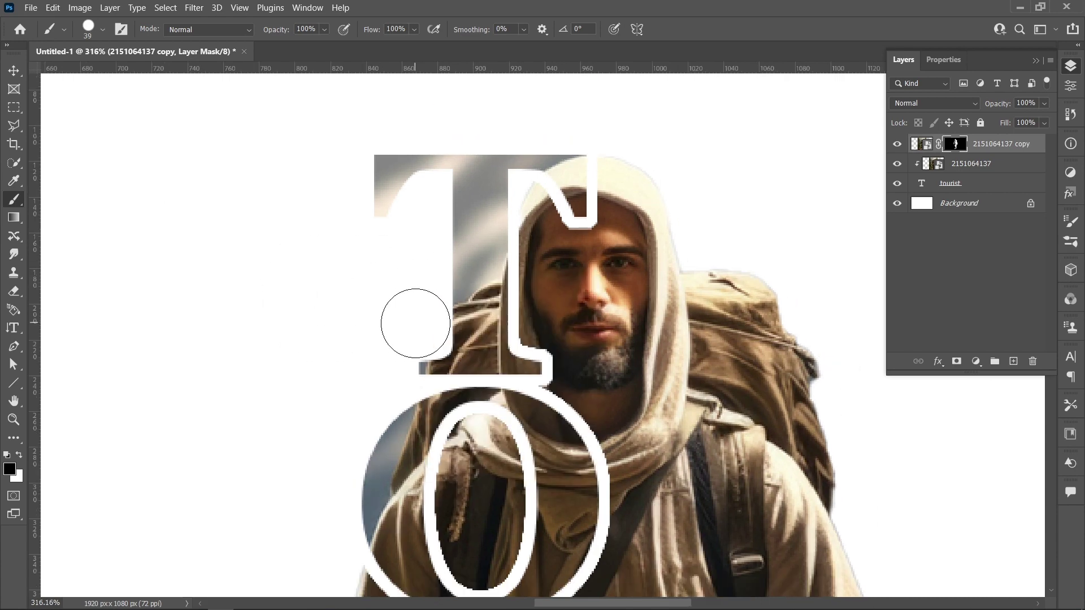
pyautogui.moveTo(462, 287)
pyautogui.mouseDown()
pyautogui.moveTo(458, 373)
pyautogui.moveTo(472, 378)
pyautogui.moveTo(471, 295)
pyautogui.moveTo(480, 340)
pyautogui.mouseUp()
pyautogui.moveTo(487, 363); pyautogui.dragTo(488, 220)
pyautogui.moveTo(463, 316)
pyautogui.mouseDown()
pyautogui.moveTo(470, 401)
pyautogui.moveTo(486, 397)
pyautogui.moveTo(486, 352)
pyautogui.moveTo(488, 393)
pyautogui.moveTo(477, 313)
pyautogui.moveTo(553, 357)
pyautogui.moveTo(479, 293)
pyautogui.mouseUp()
# Clean up the remaining hiker parts inside and beside the lower letters on the mask with a 14 px brush.
pyautogui.rightClick(496, 327)
pyautogui.scroll(-4, 479, 293)
pyautogui.scroll(5, 470, 195)
pyautogui.moveTo(480, 396)
pyautogui.mouseDown()
pyautogui.moveTo(461, 198)
pyautogui.moveTo(467, 248)
pyautogui.mouseUp()
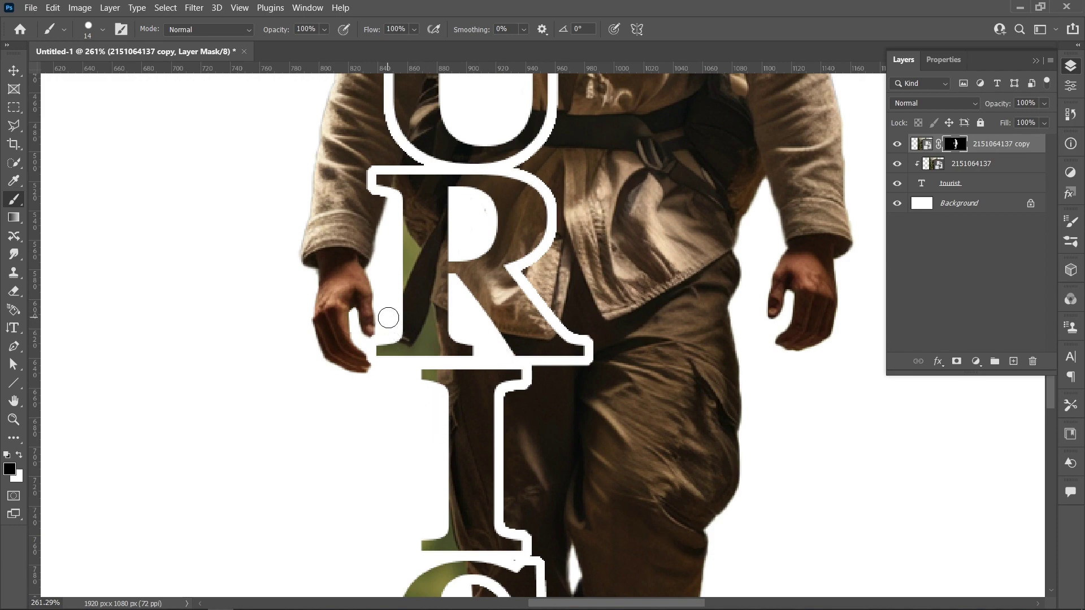
pyautogui.scroll(-3, 390, 320)
pyautogui.moveTo(480, 543); pyautogui.dragTo(493, 339)
pyautogui.scroll(7, 493, 339)
pyautogui.click(516, 288)
pyautogui.moveTo(469, 231)
pyautogui.mouseDown()
pyautogui.moveTo(476, 263)
pyautogui.moveTo(504, 276)
pyautogui.moveTo(486, 233)
pyautogui.mouseUp()
pyautogui.moveTo(455, 380)
pyautogui.mouseDown()
pyautogui.moveTo(479, 398)
pyautogui.moveTo(455, 391)
pyautogui.moveTo(460, 415)
pyautogui.mouseUp()
pyautogui.scroll(-2, 460, 415)
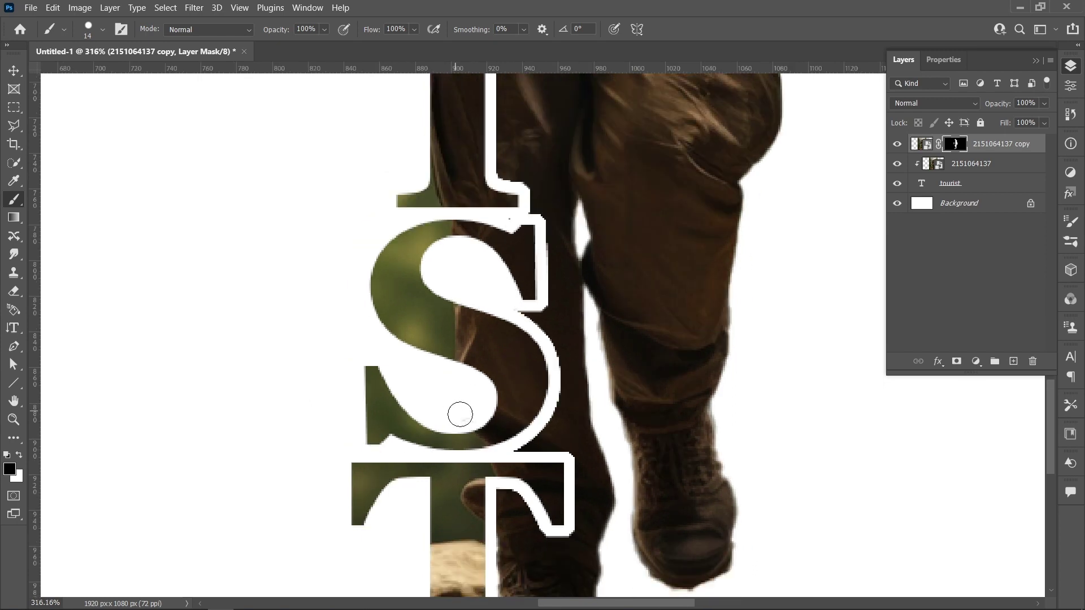
pyautogui.scroll(-8, 460, 414)
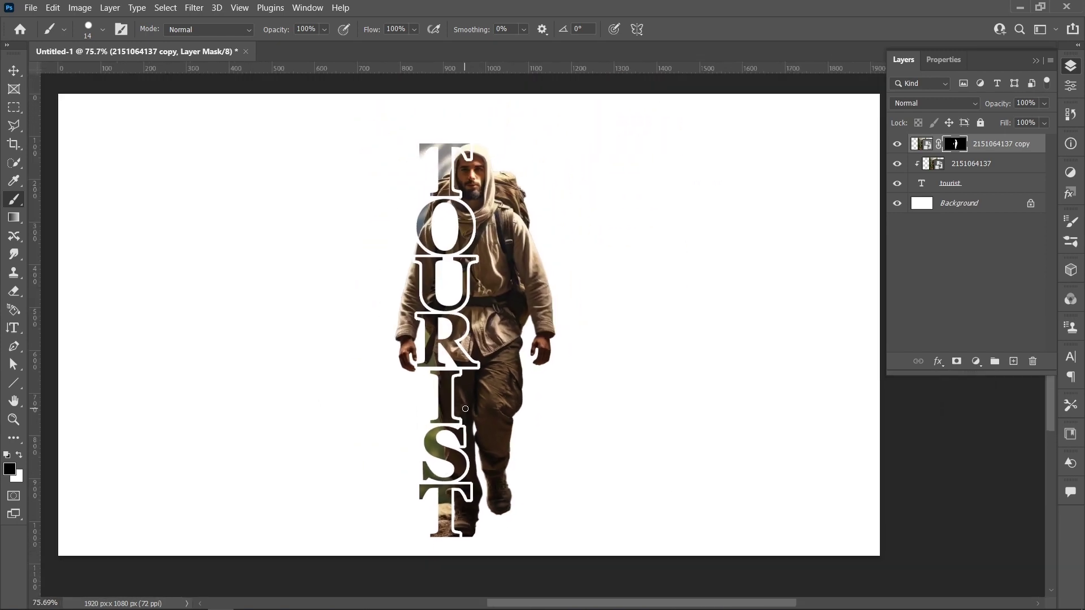
# Add a Gradient Fill layer above the Background layer using the Foreground to Background preset.
pyautogui.click(964, 205)
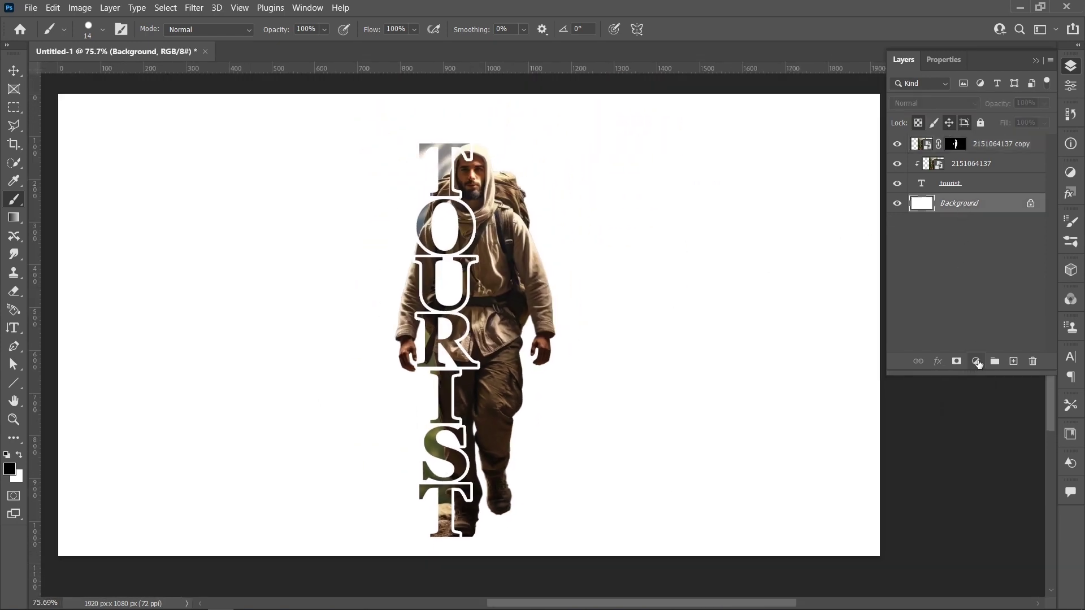
pyautogui.click(976, 361)
pyautogui.click(975, 127)
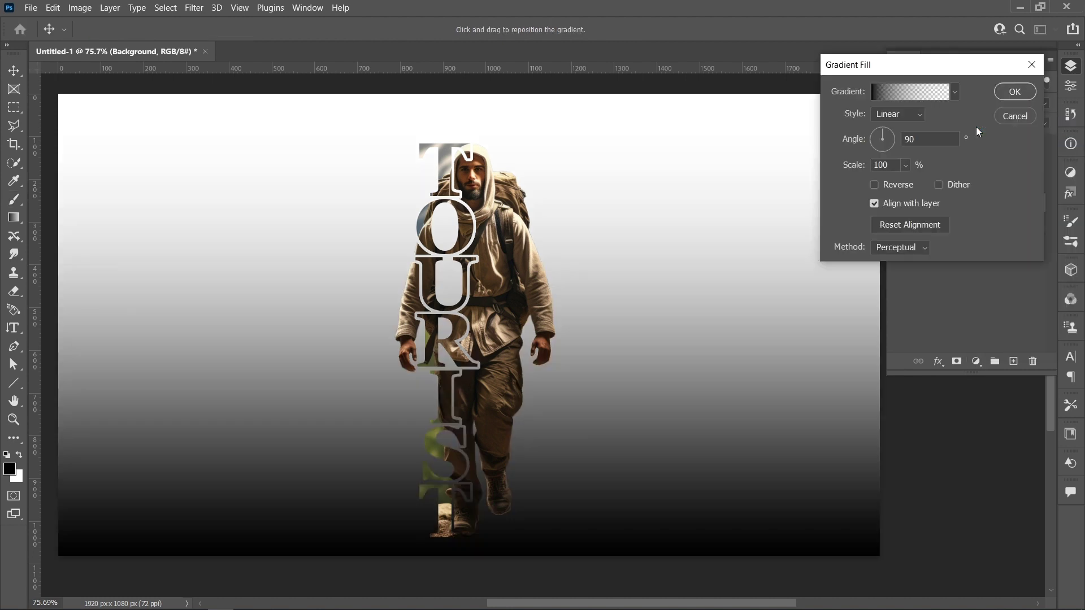
pyautogui.click(924, 94)
pyautogui.click(733, 120)
pyautogui.click(751, 148)
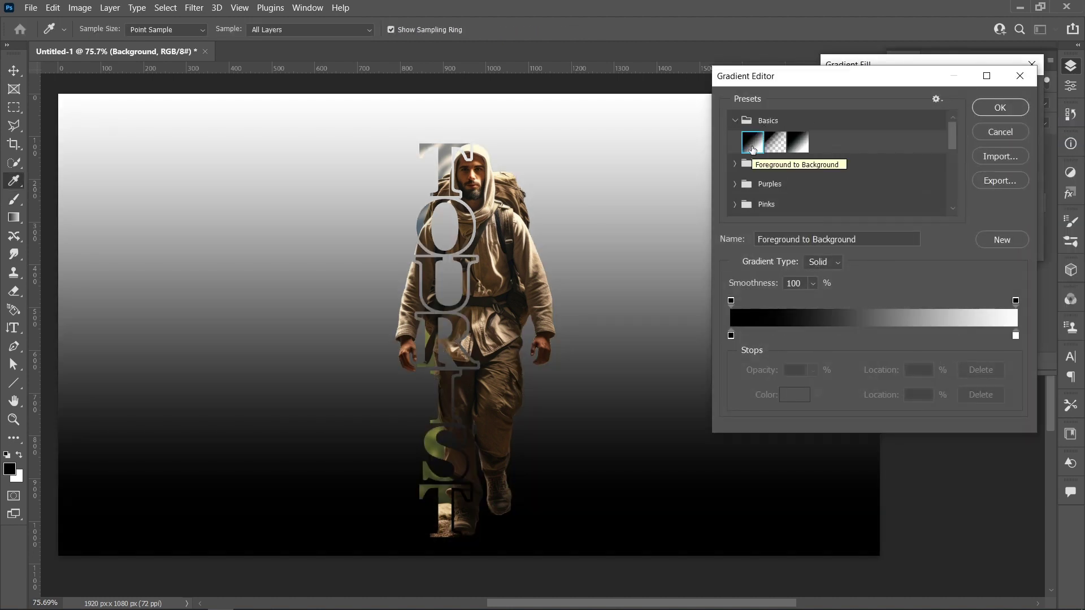
# Set the gradient's white end stop at 100% to the blue 668fb4.
pyautogui.click(1015, 337)
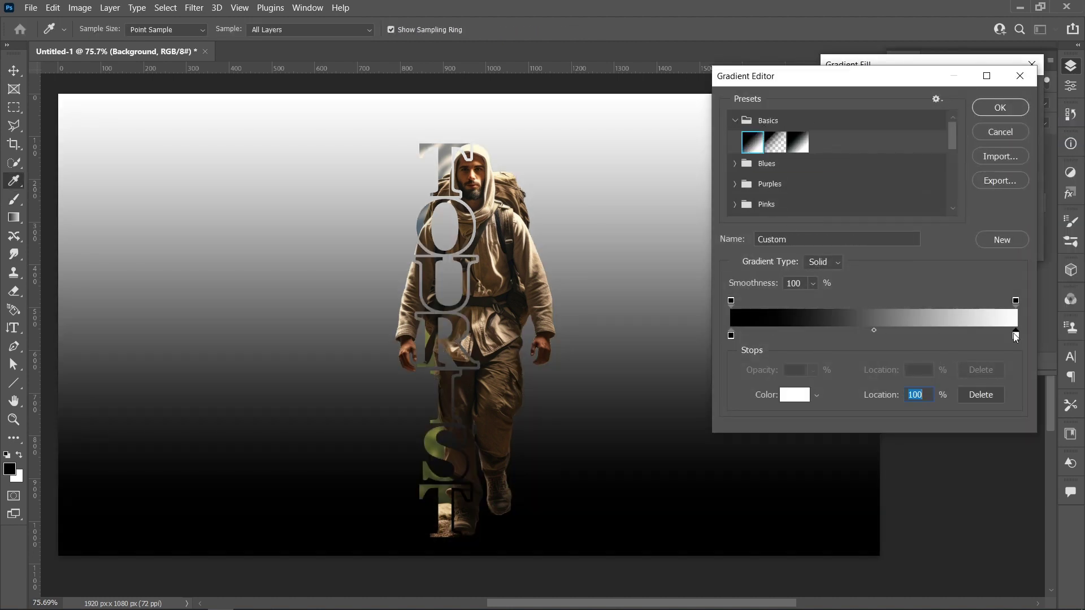
pyautogui.click(795, 395)
pyautogui.write('668fb4')
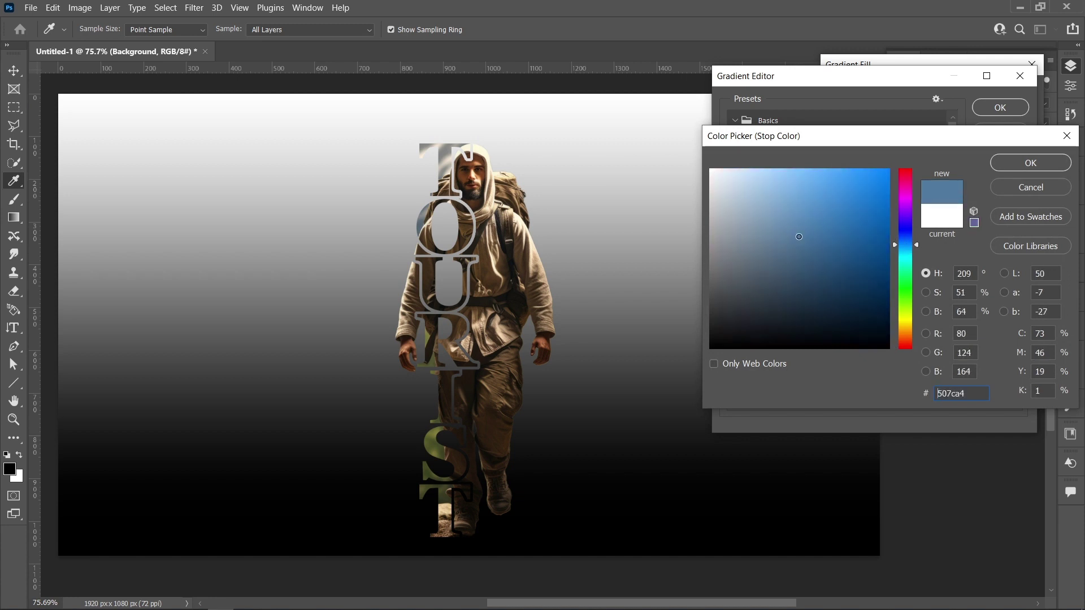
pyautogui.click(1022, 169)
# Set the gradient's black start stop at 0% to the light blue 9acde8 and accept the edited gradient.
pyautogui.click(733, 338)
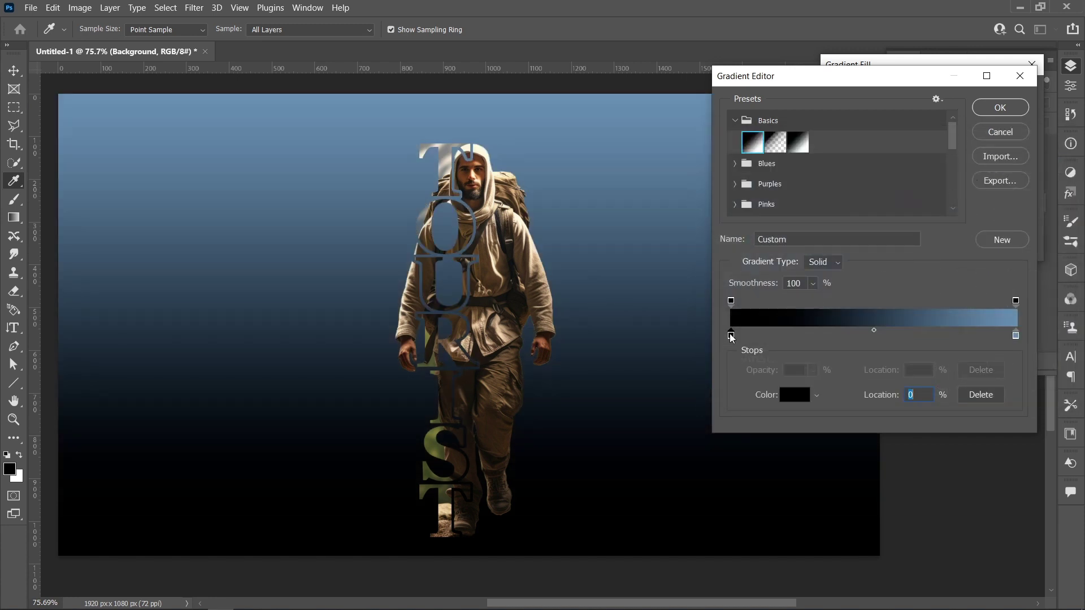
pyautogui.click(795, 396)
pyautogui.moveTo(776, 220); pyautogui.dragTo(769, 197)
pyautogui.moveTo(905, 229); pyautogui.dragTo(907, 248)
pyautogui.click(770, 185)
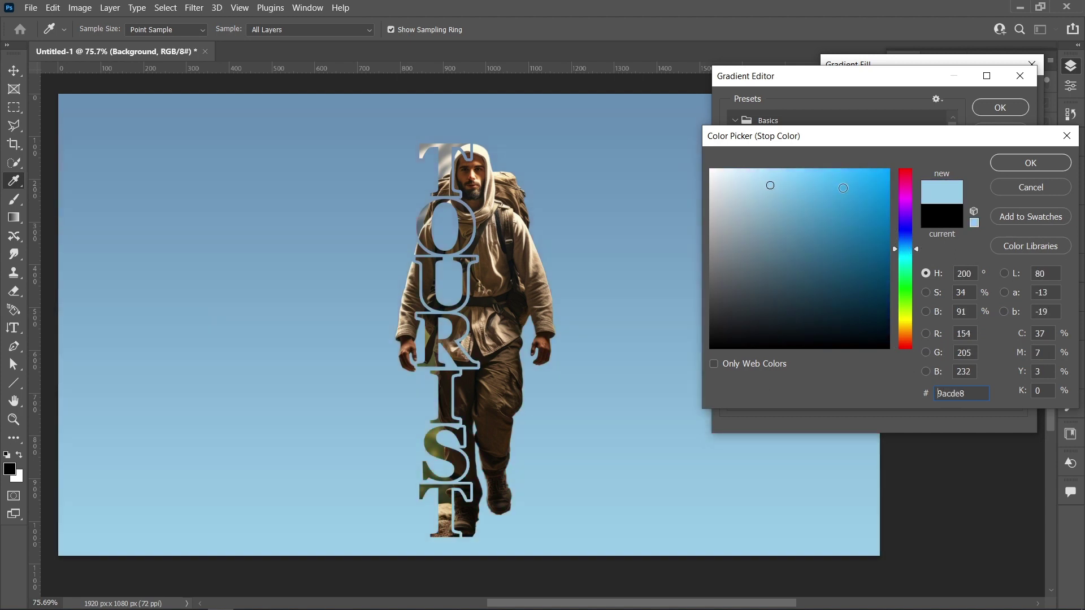
pyautogui.click(1004, 165)
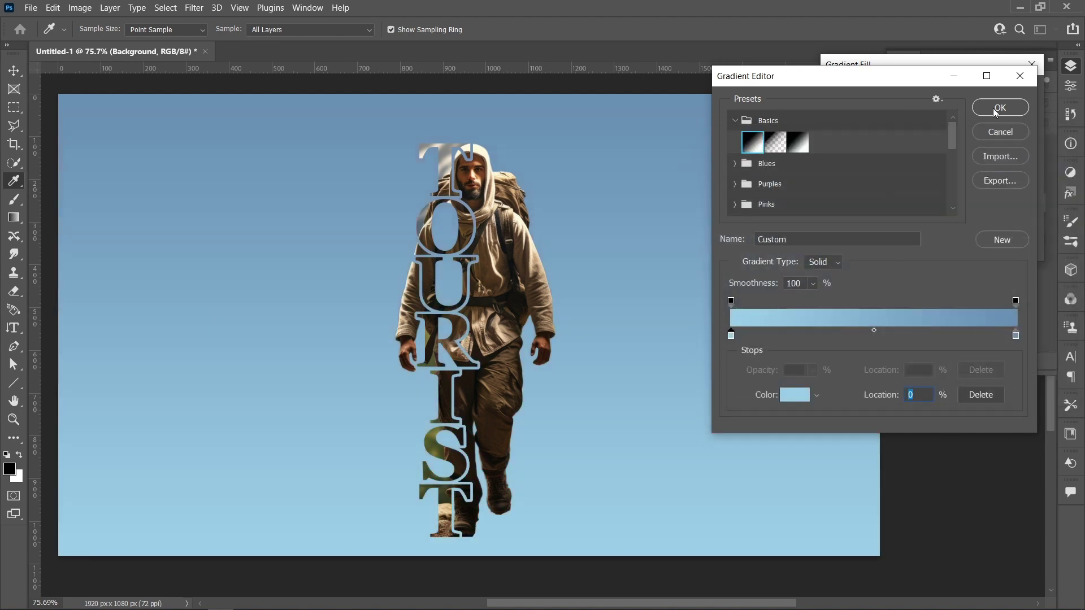
pyautogui.click(995, 109)
# Make the gradient fill Radial with its scale at about 200% and apply it.
pyautogui.click(899, 114)
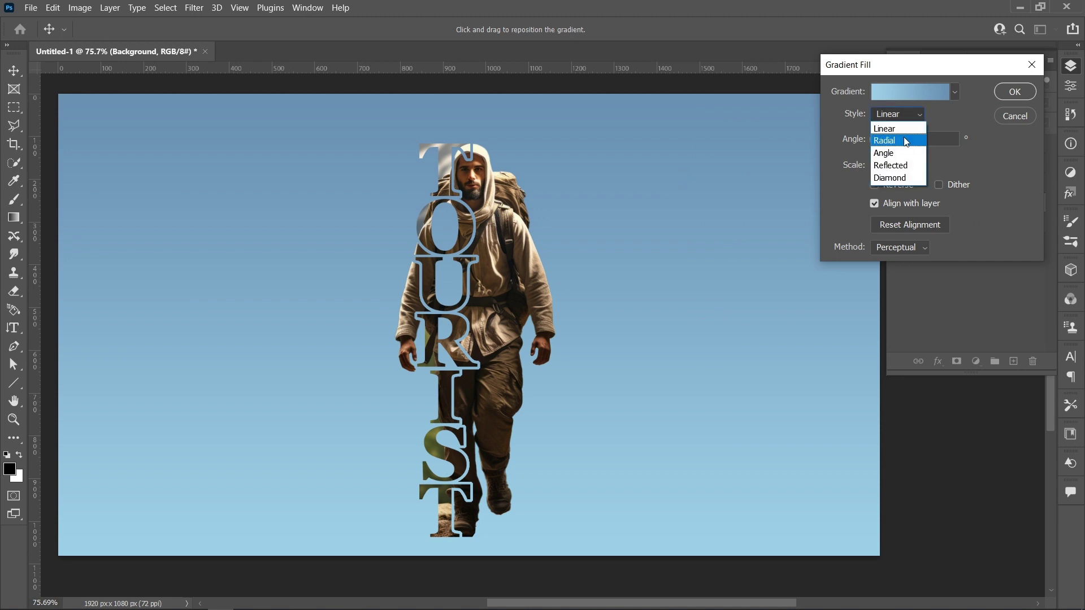
pyautogui.click(898, 127)
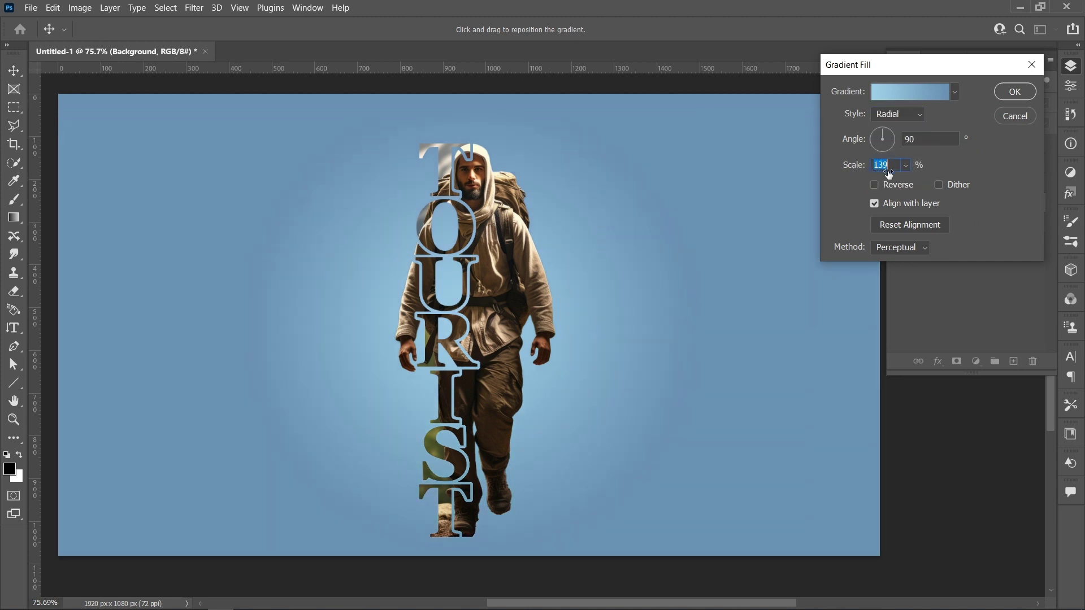
pyautogui.moveTo(889, 174); pyautogui.dragTo(915, 183)
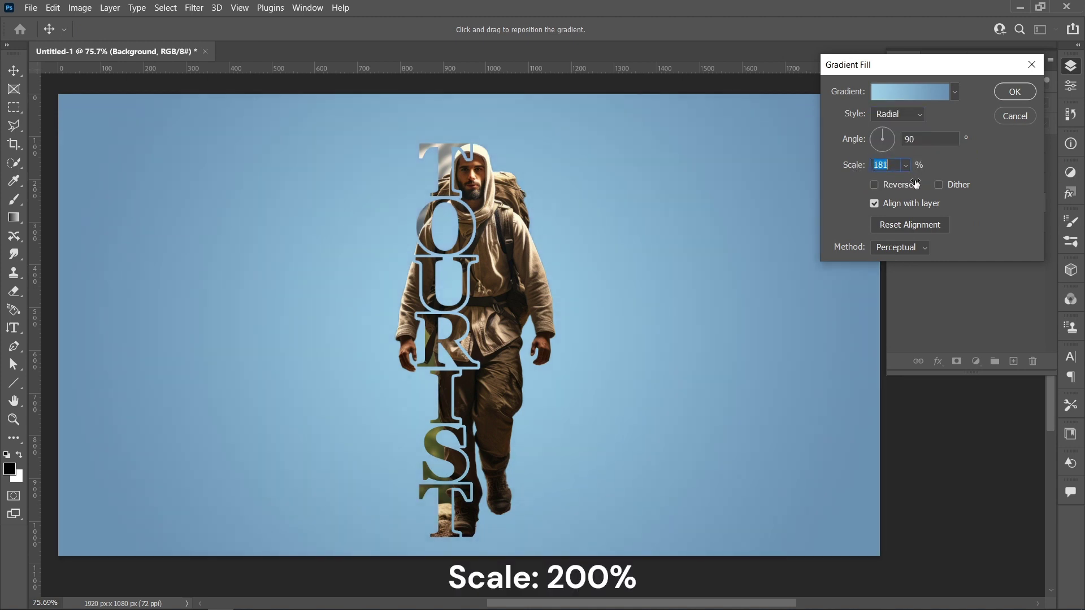
pyautogui.click(1005, 94)
# Group the tourist text layer with the two hiker photo layers above it.
pyautogui.click(982, 185)
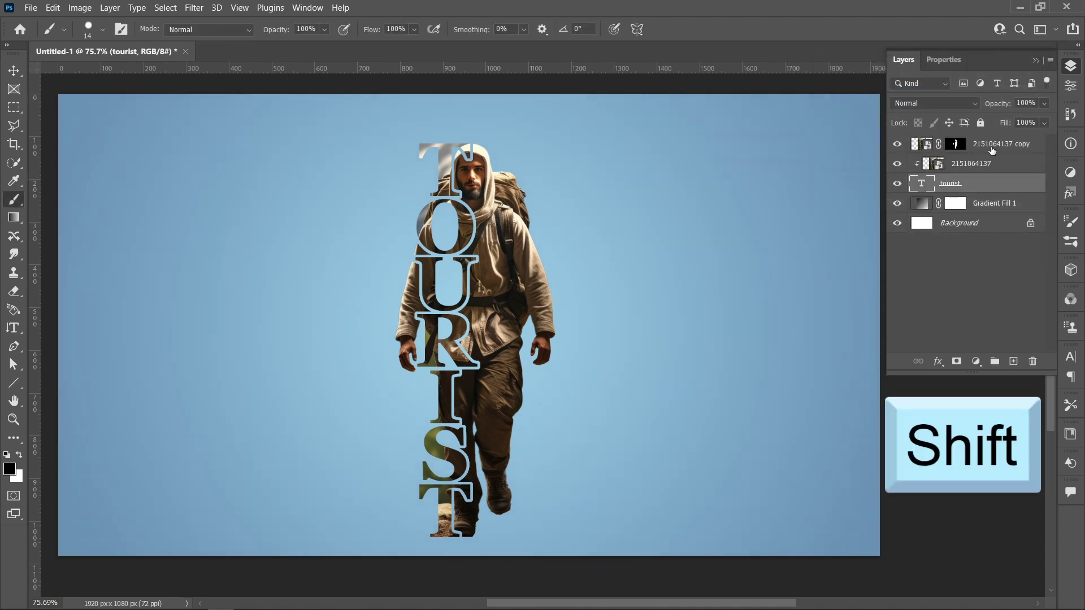
pyautogui.keyDown('shift'); pyautogui.click(992, 149); pyautogui.keyUp('shift')
pyautogui.hotkey('ctrl', 'g')
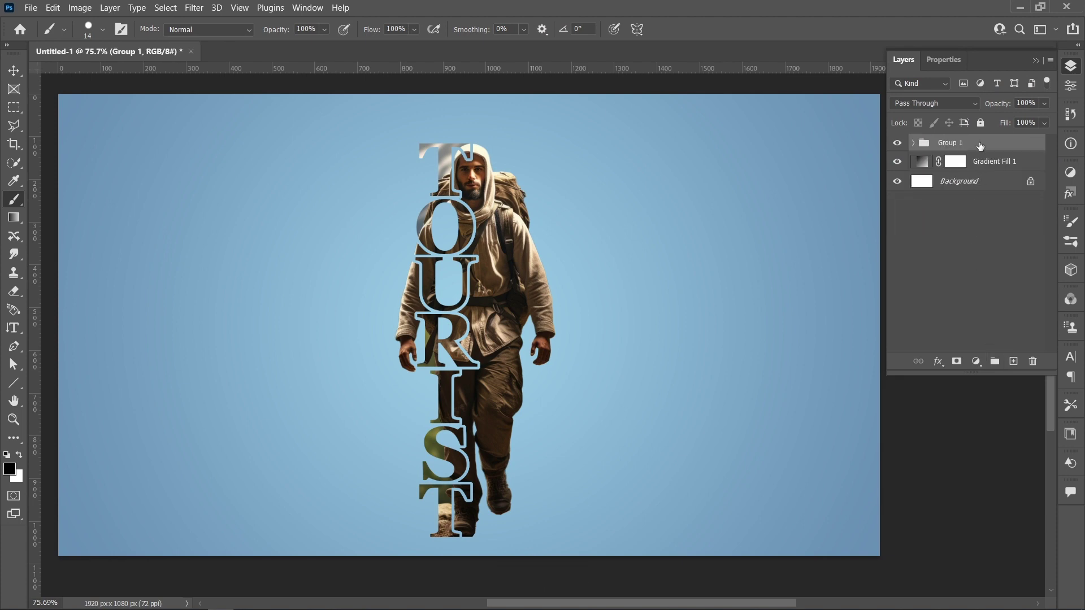
# Scale the group down to about 84% from its bottom edge, leaving space beneath the hiker's feet.
pyautogui.hotkey('ctrl', 't')
pyautogui.moveTo(469, 557); pyautogui.dragTo(472, 465)
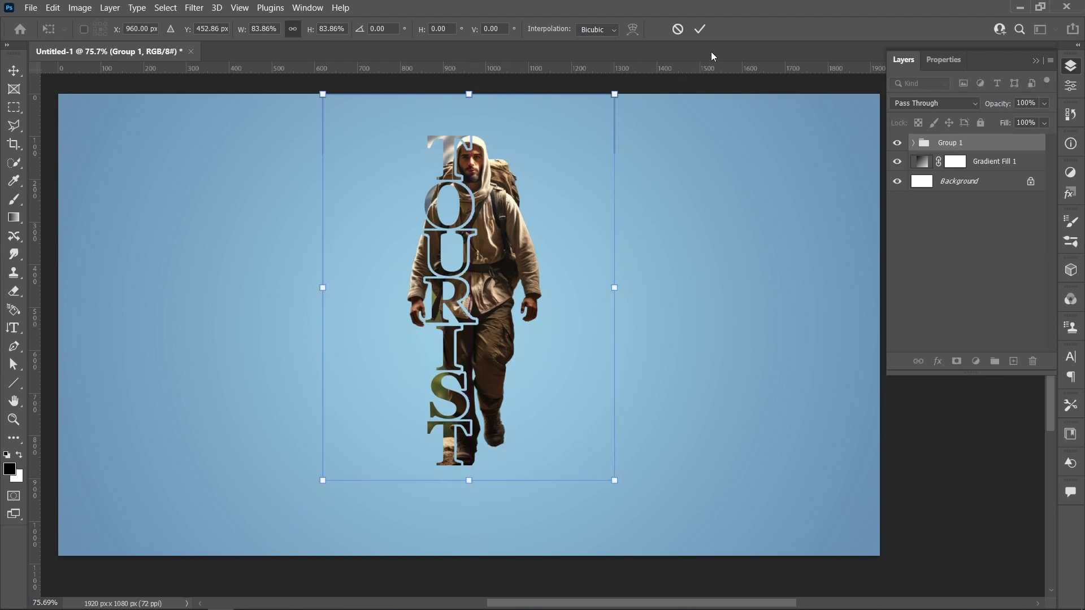
pyautogui.press('b')
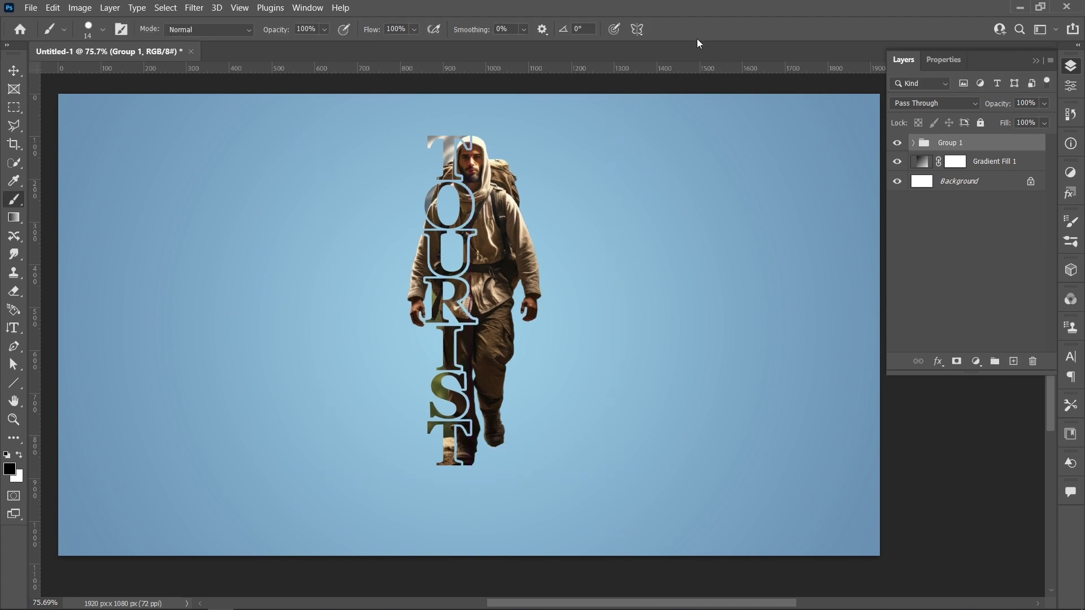
# Stamp a black dab on a new layer above the gradient fill with a soft brush of about 400 px and 0% hardness.
pyautogui.click(985, 164)
pyautogui.click(1012, 363)
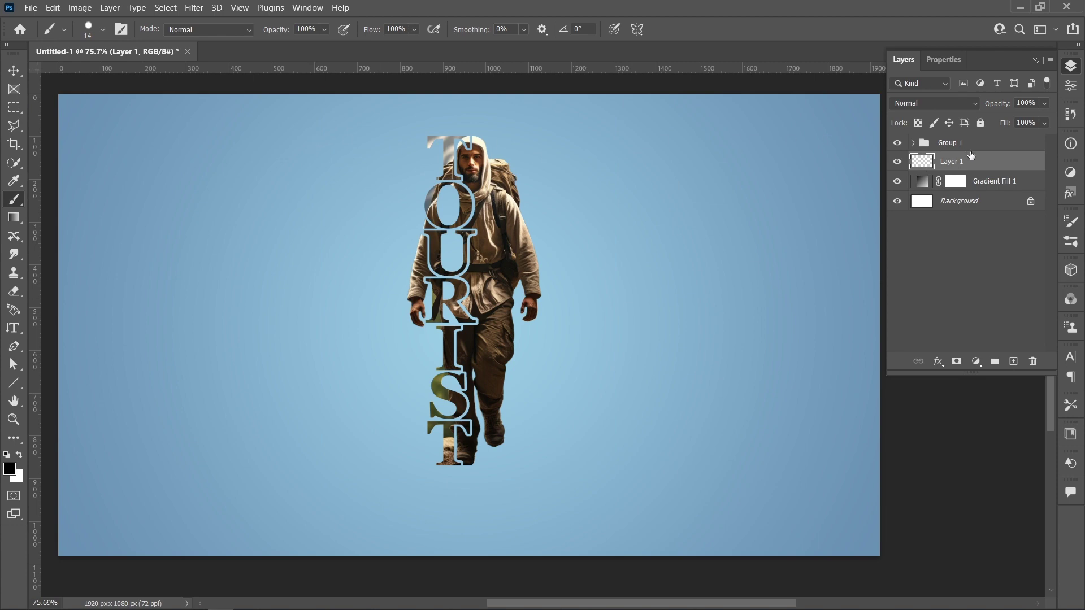
pyautogui.rightClick(424, 249)
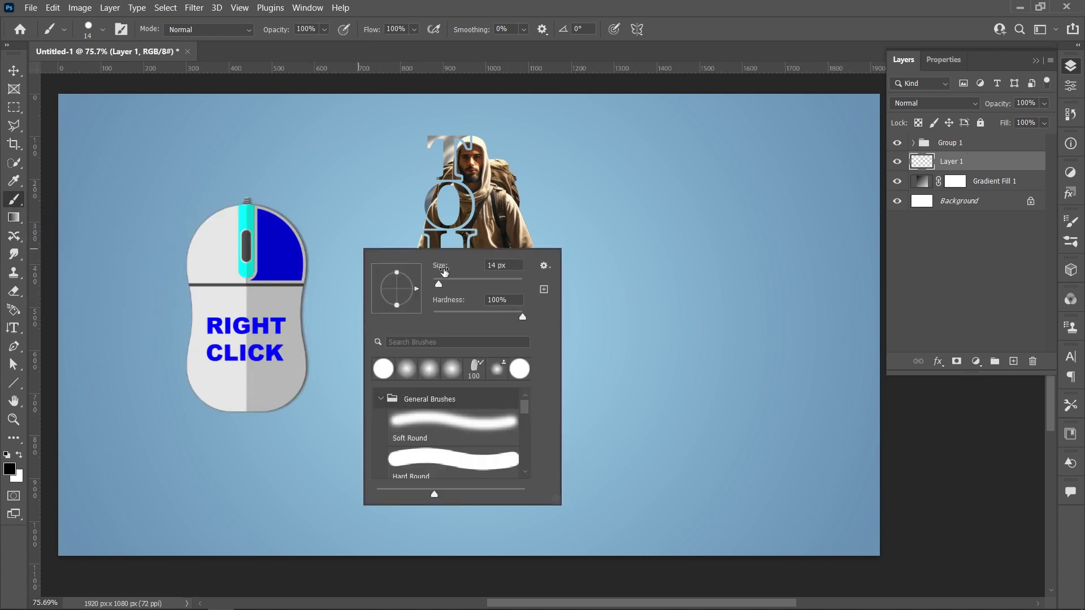
pyautogui.click(509, 280)
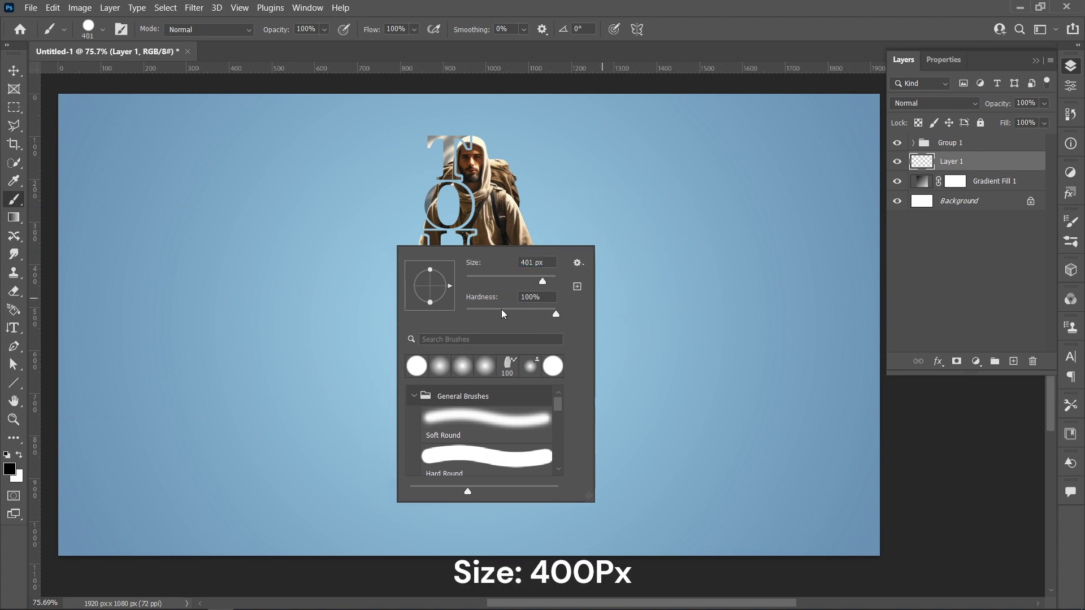
pyautogui.moveTo(503, 314); pyautogui.dragTo(441, 312)
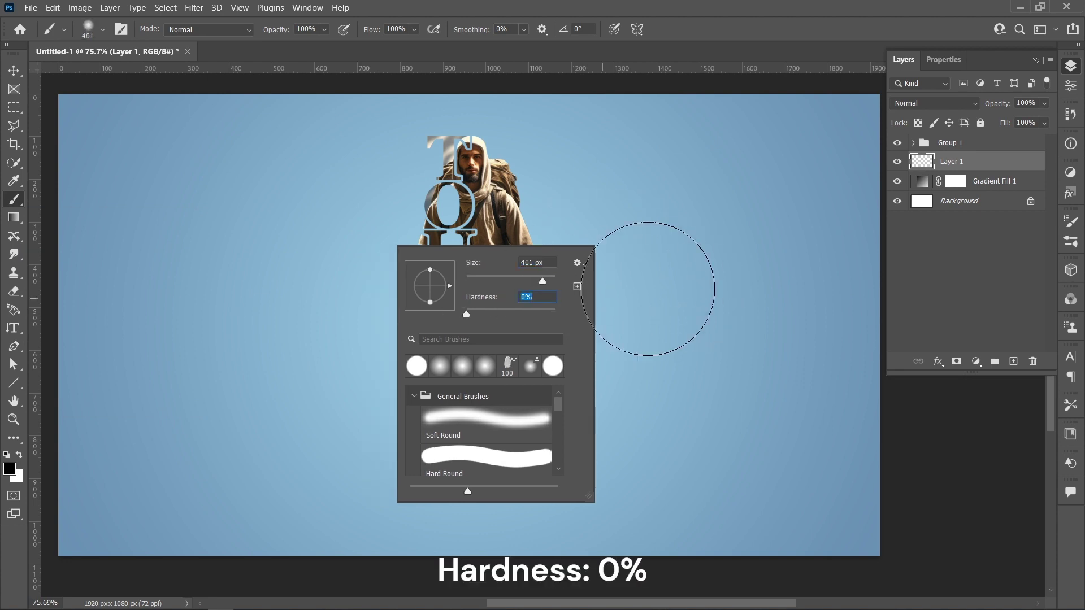
pyautogui.click(647, 289)
# Squash the black dab to about 80% width and 5.5% height and place it under the hiker's feet as a ground shadow.
pyautogui.press('v')
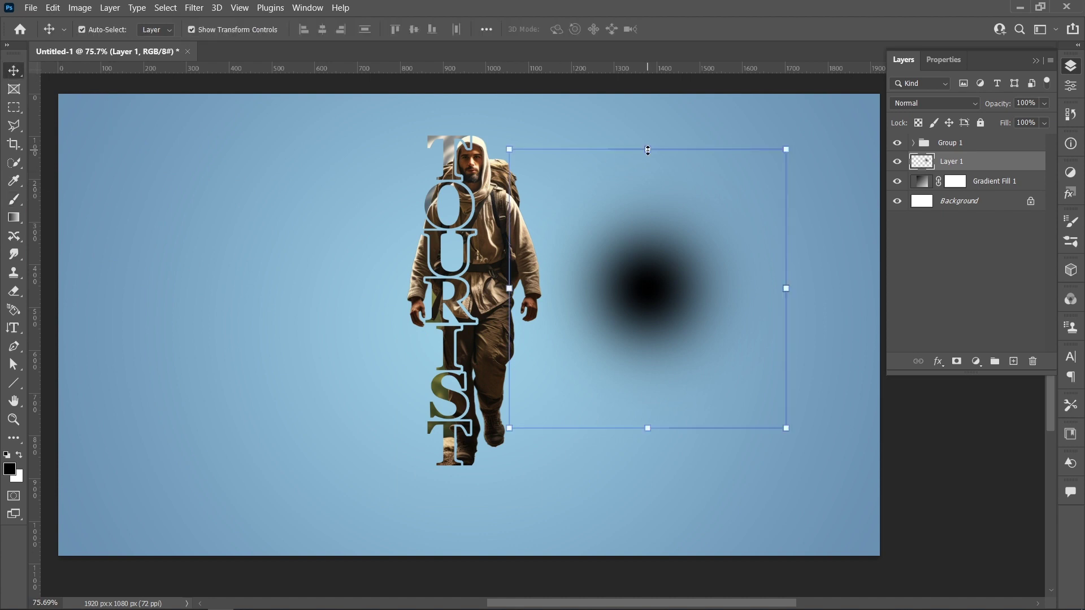
pyautogui.moveTo(648, 150); pyautogui.dragTo(650, 412)
pyautogui.moveTo(780, 422); pyautogui.dragTo(723, 422)
pyautogui.moveTo(633, 425); pyautogui.dragTo(463, 461)
pyautogui.scroll(3, 470, 465)
pyautogui.scroll(3, 472, 459)
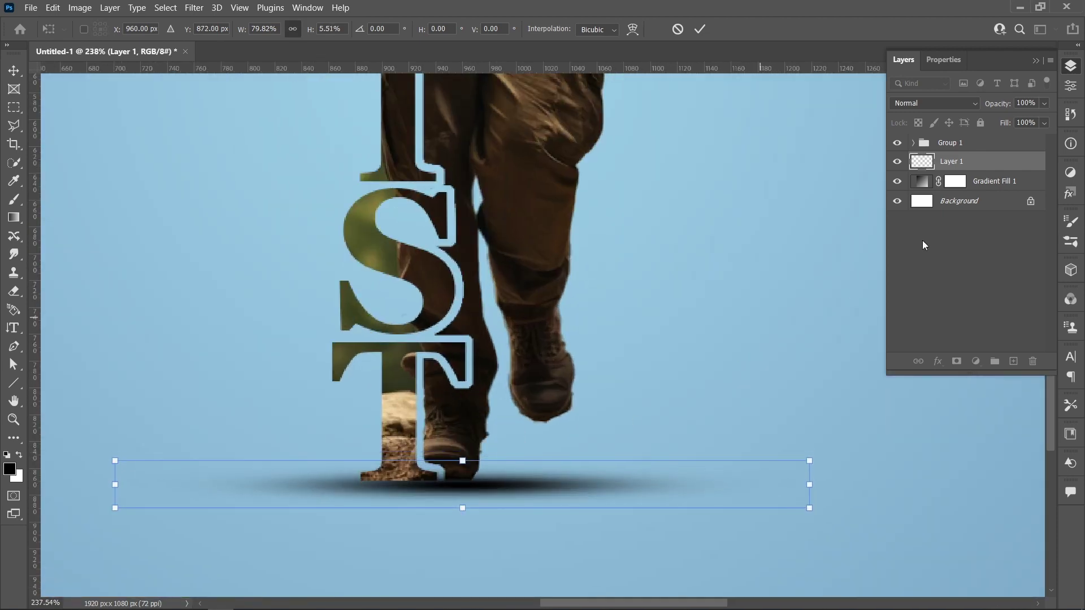
# Duplicate Group 1 beneath the shadow layer and flip the copy vertically.
pyautogui.click(983, 146)
pyautogui.moveTo(984, 147); pyautogui.dragTo(994, 191)
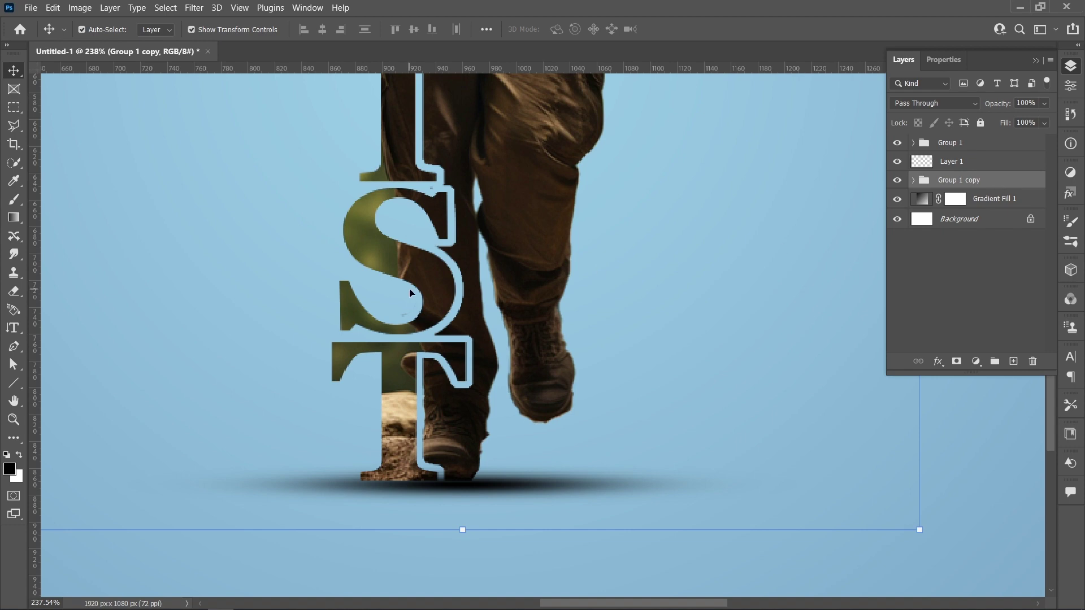
pyautogui.scroll(-5, 411, 292)
pyautogui.scroll(-3, 411, 293)
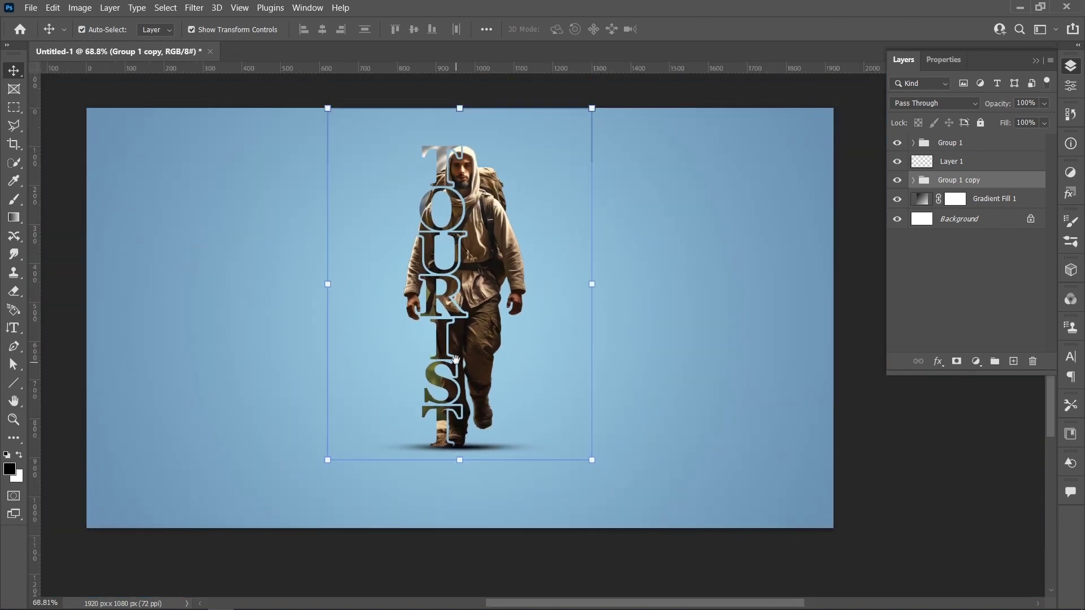
pyautogui.hotkey('ctrl', 't')
pyautogui.rightClick(486, 234)
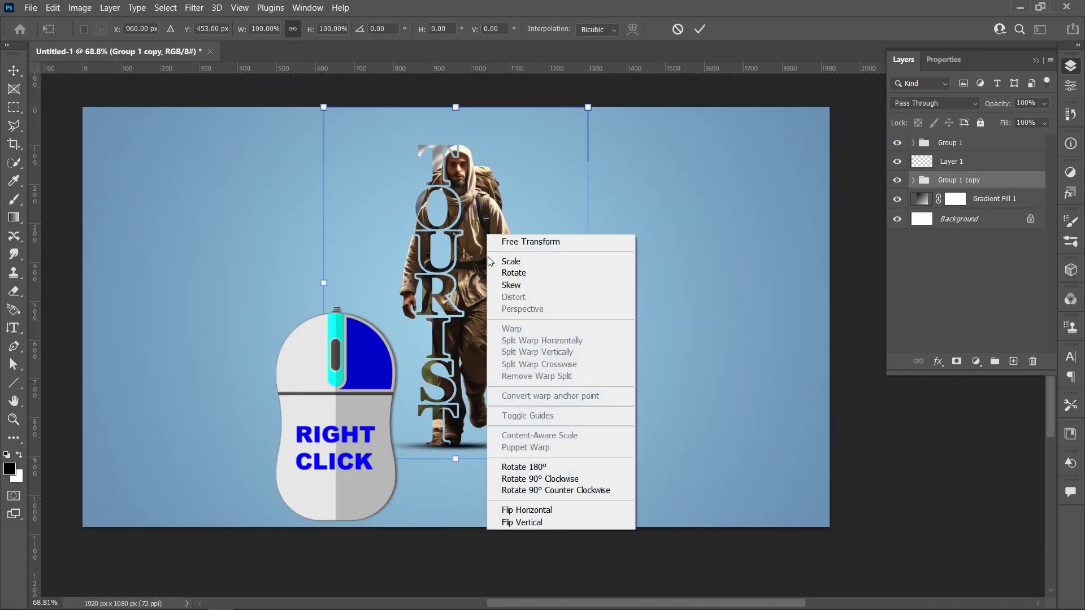
pyautogui.click(512, 523)
# Move the flipped copy straight down until its feet meet the original's as a reflection, and apply the transform.
pyautogui.moveTo(455, 126); pyautogui.dragTo(457, 455)
pyautogui.scroll(5, 464, 458)
pyautogui.scroll(-2, 457, 454)
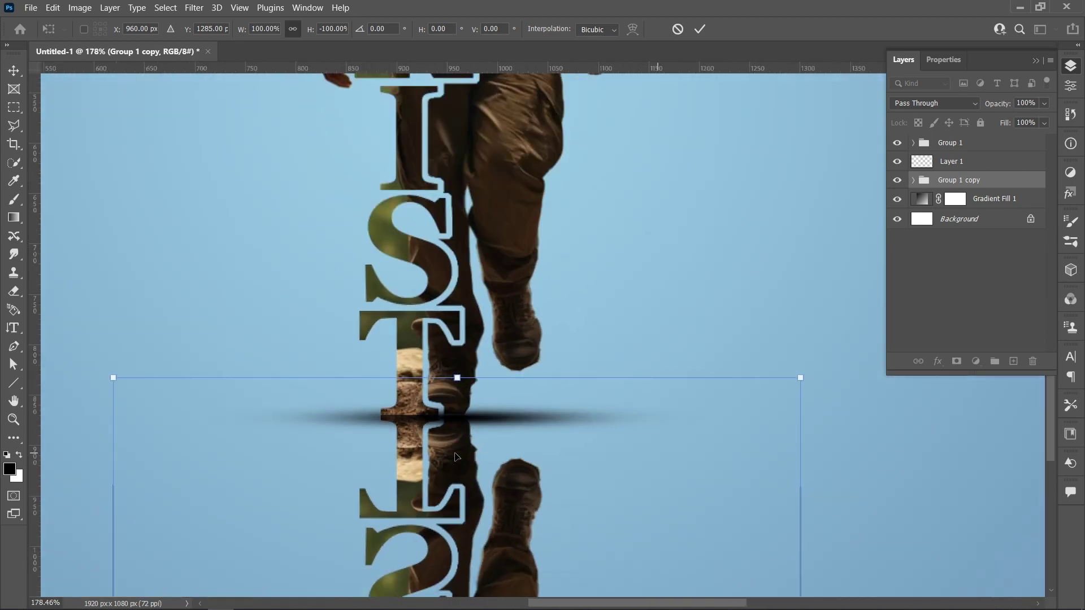
pyautogui.click(700, 29)
# Set the reflection group's opacity to 35%.
pyautogui.scroll(-2, 487, 243)
pyautogui.moveTo(489, 269); pyautogui.dragTo(485, 406)
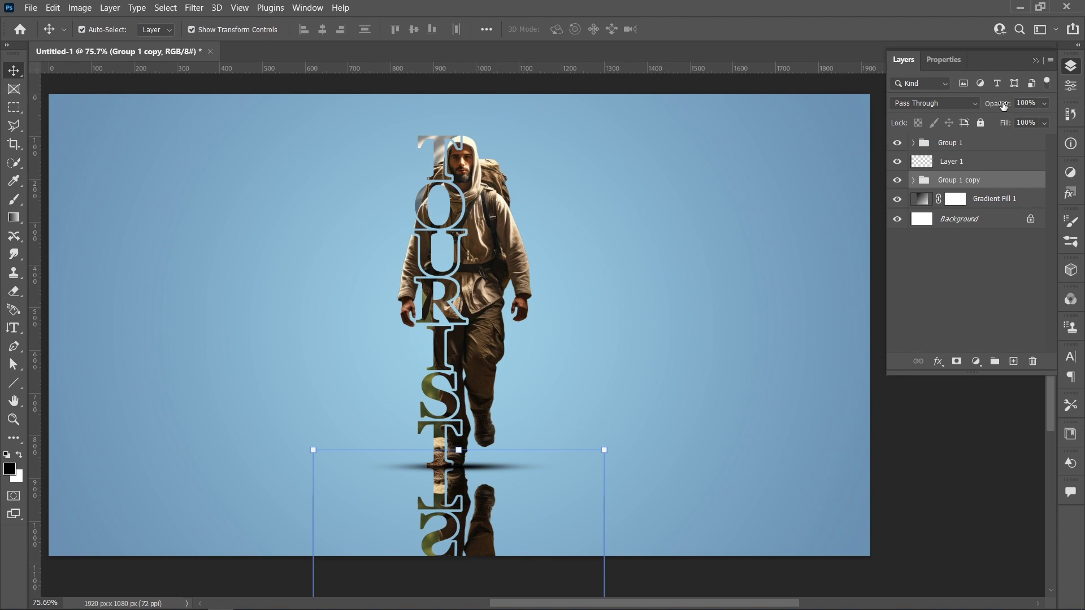
pyautogui.moveTo(1003, 105); pyautogui.dragTo(959, 107)
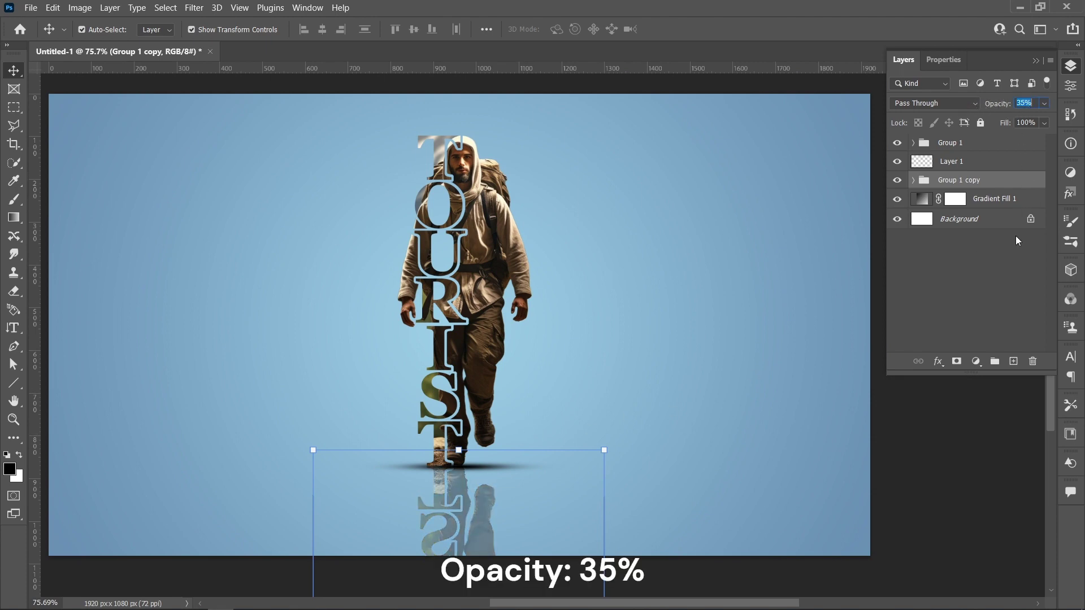
pyautogui.click(1017, 241)
# Add a layer mask to the reflection group and draw a vertical linear gradient on it to fade the reflection downward.
pyautogui.click(952, 182)
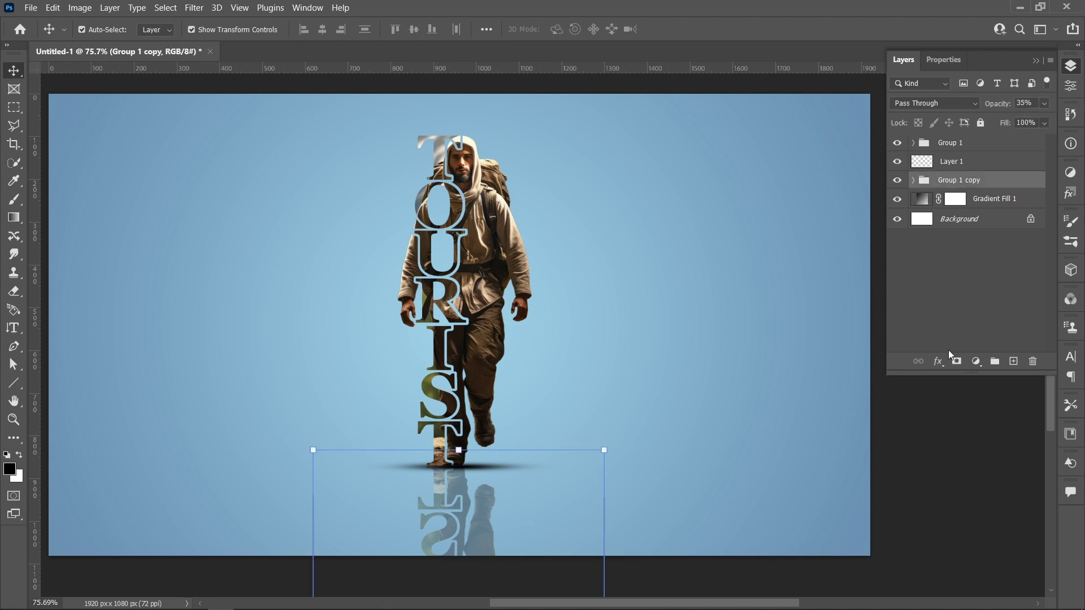
pyautogui.click(956, 361)
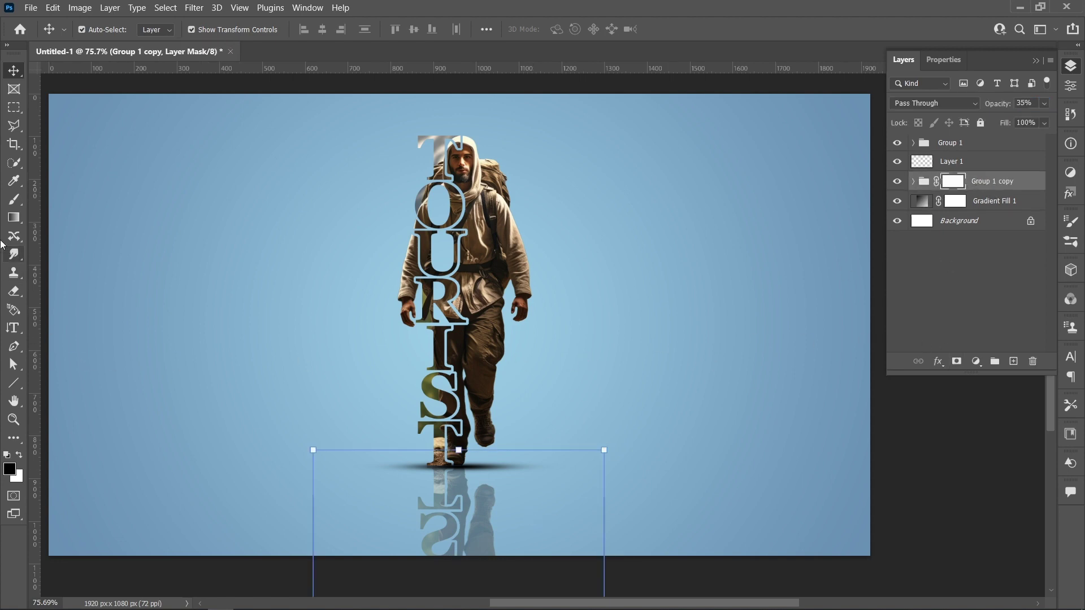
pyautogui.click(14, 217)
pyautogui.scroll(-1, 465, 386)
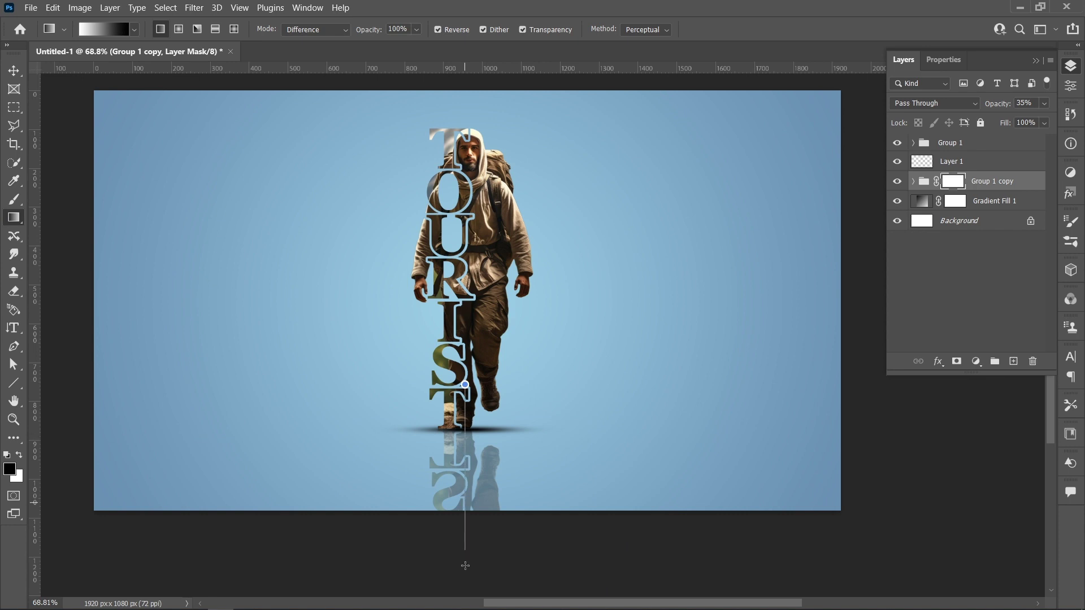
pyautogui.moveTo(466, 546); pyautogui.dragTo(466, 546)
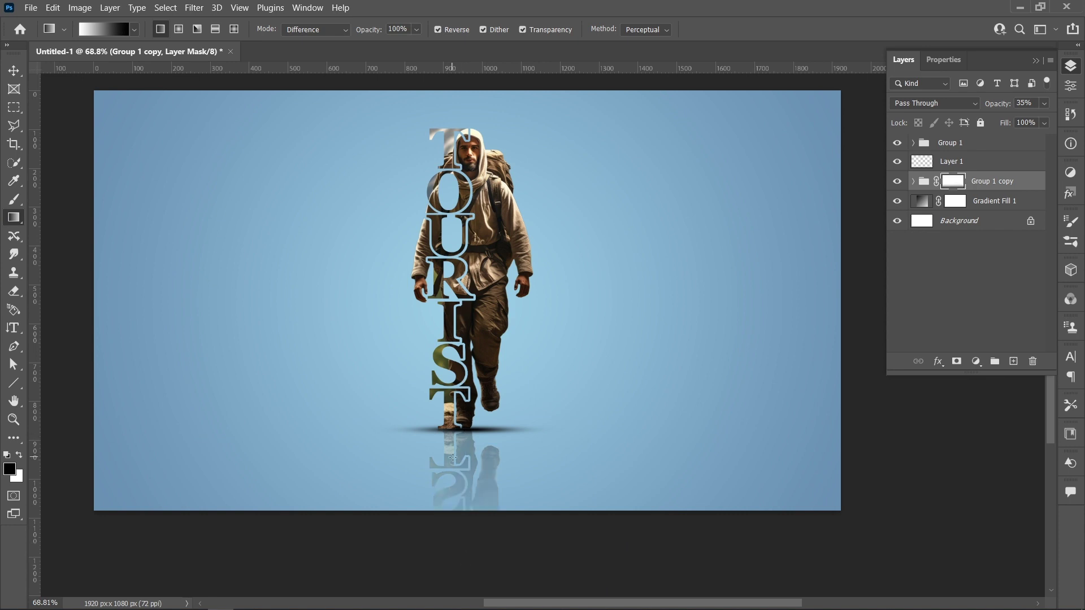
# Lower the opacity of the ground shadow layer to about 75%.
pyautogui.click(950, 163)
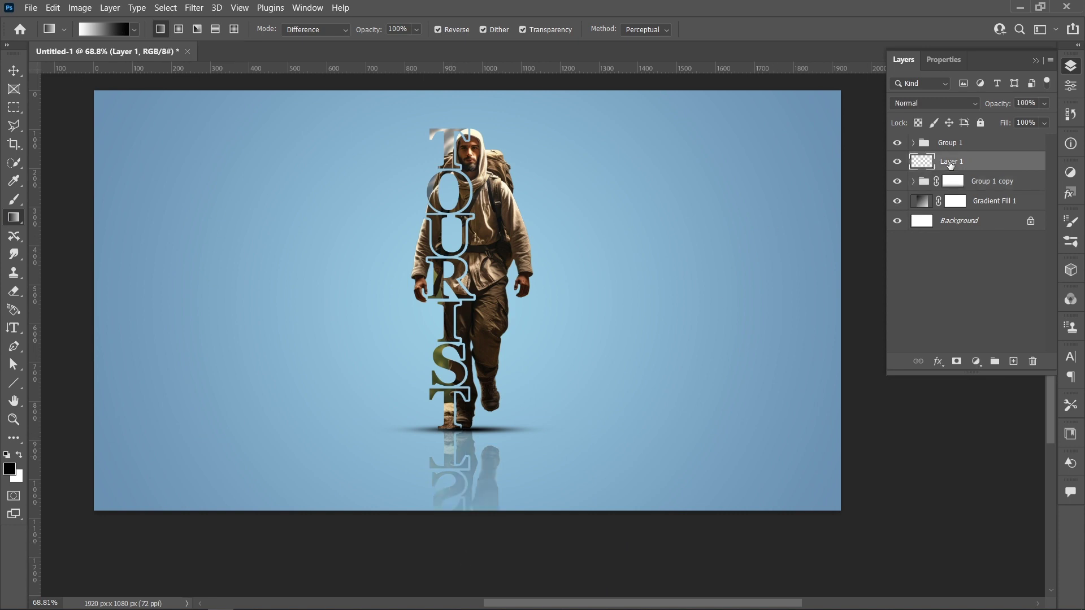
pyautogui.click(1023, 100)
pyautogui.scroll(-7, 1023, 100)
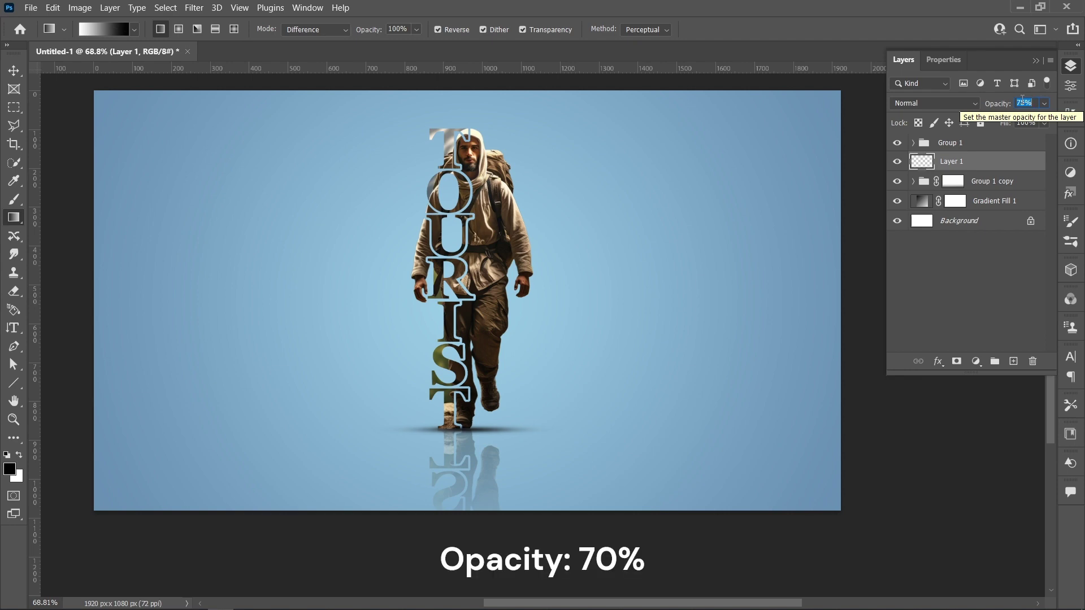